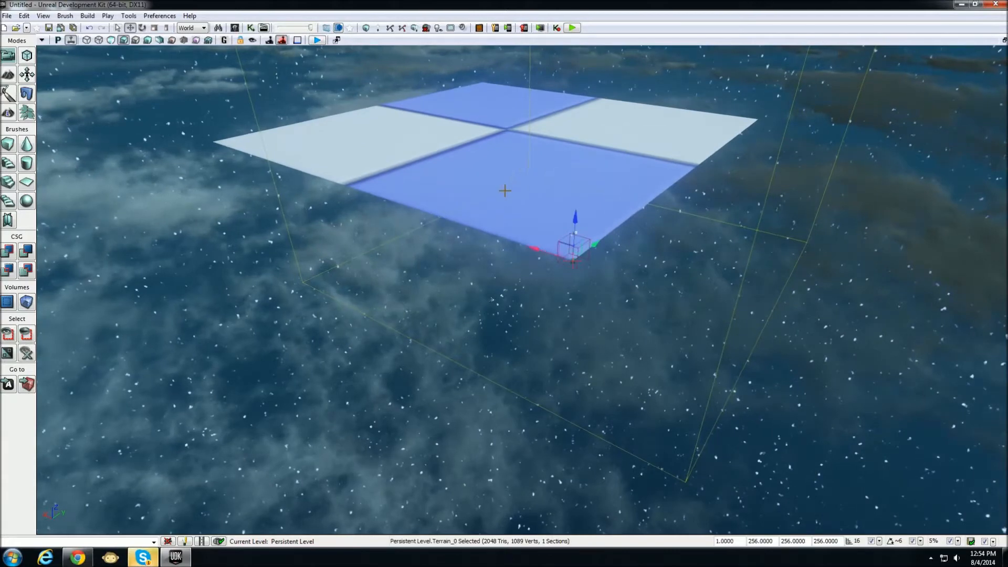
- Switch to Terrain Editing Mode for the selected terrain and reposition the TerrainEdit window over the scene
drag(593, 245, 675, 566)
right_drag(748, 295, 825, 311)
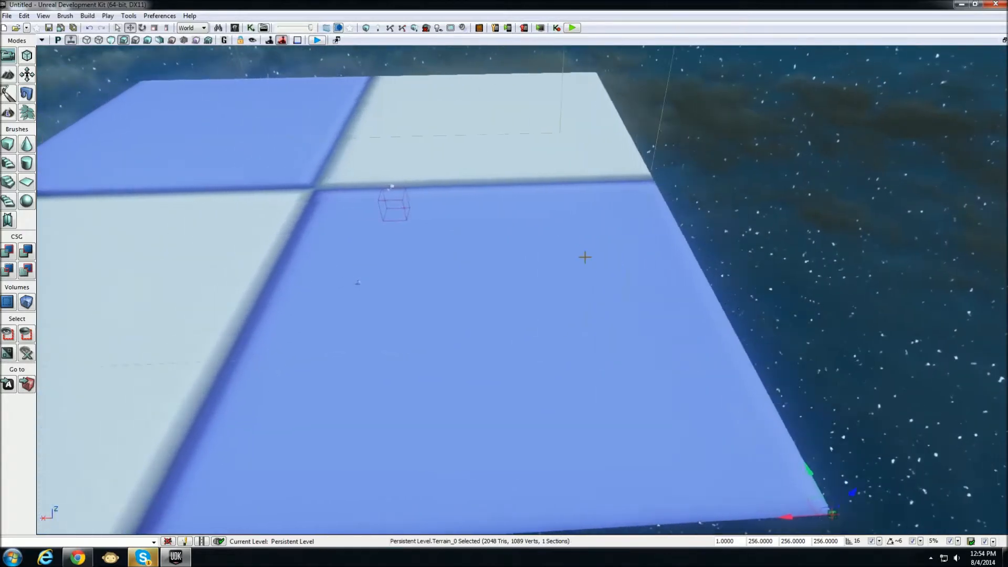
click(123, 41)
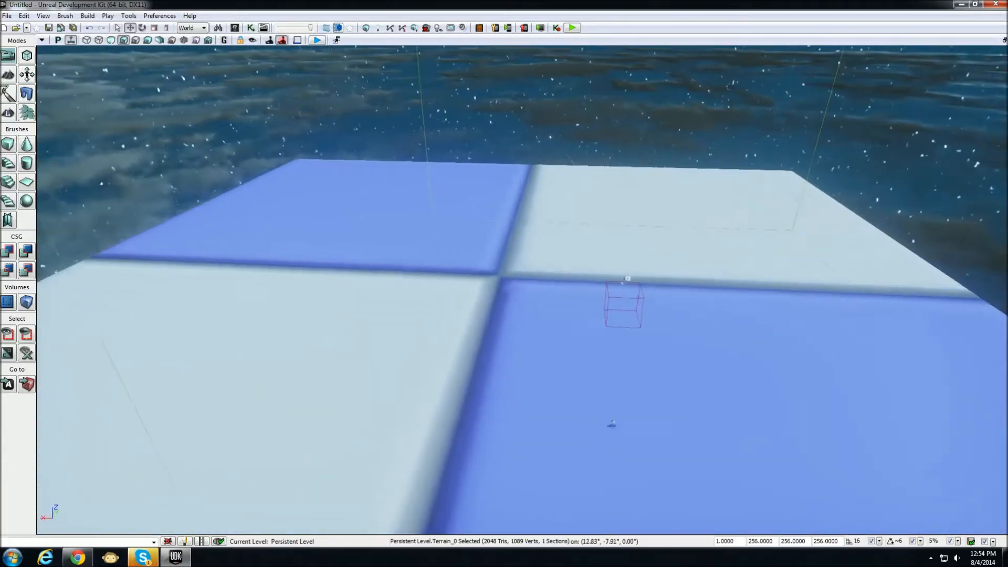
right_drag(504, 289, 535, 303)
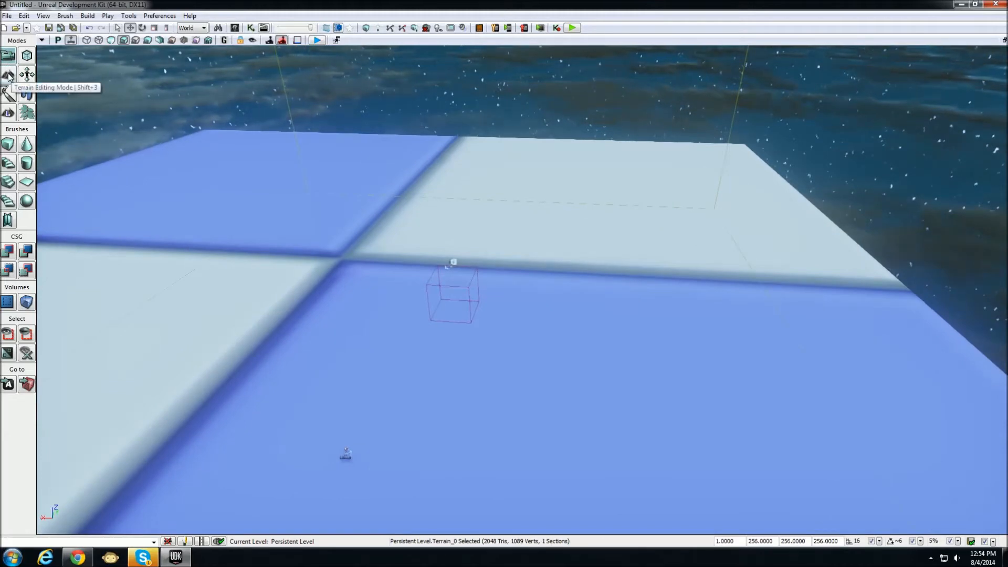
click(9, 76)
drag(506, 77, 849, 110)
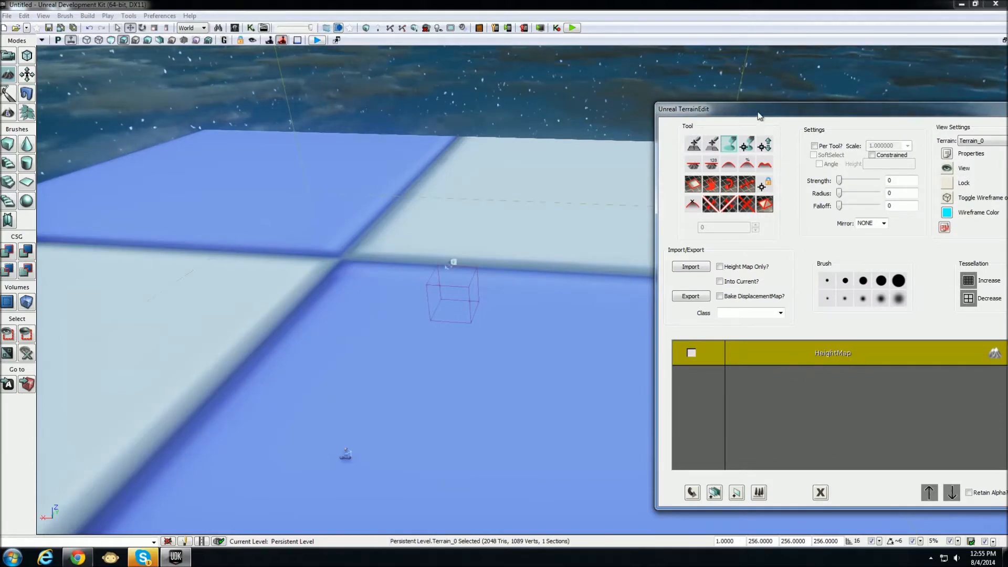
drag(759, 116, 561, 95)
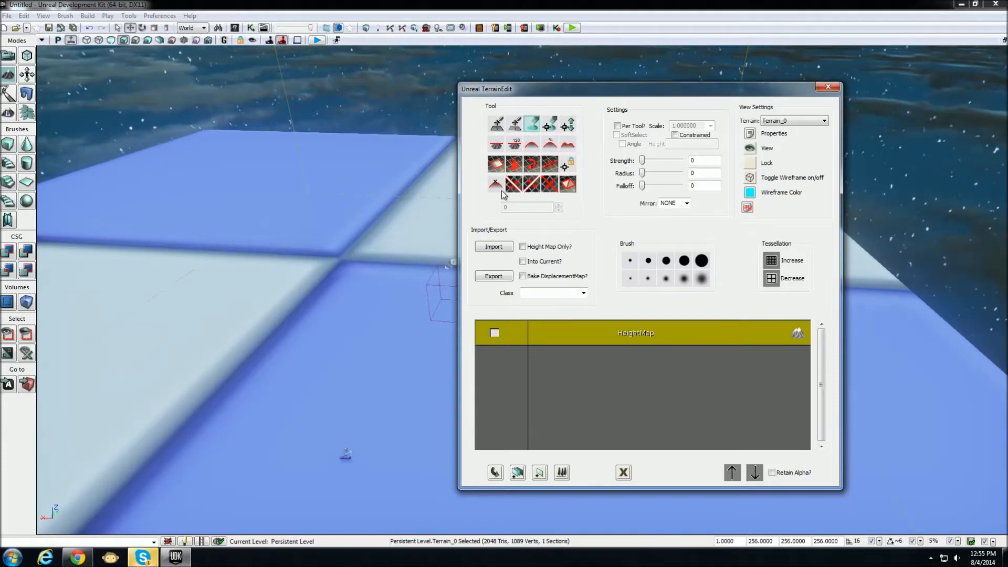
- Open the Terrain_0 properties and set both Num Patches X and Num Patches Y to 48
click(750, 134)
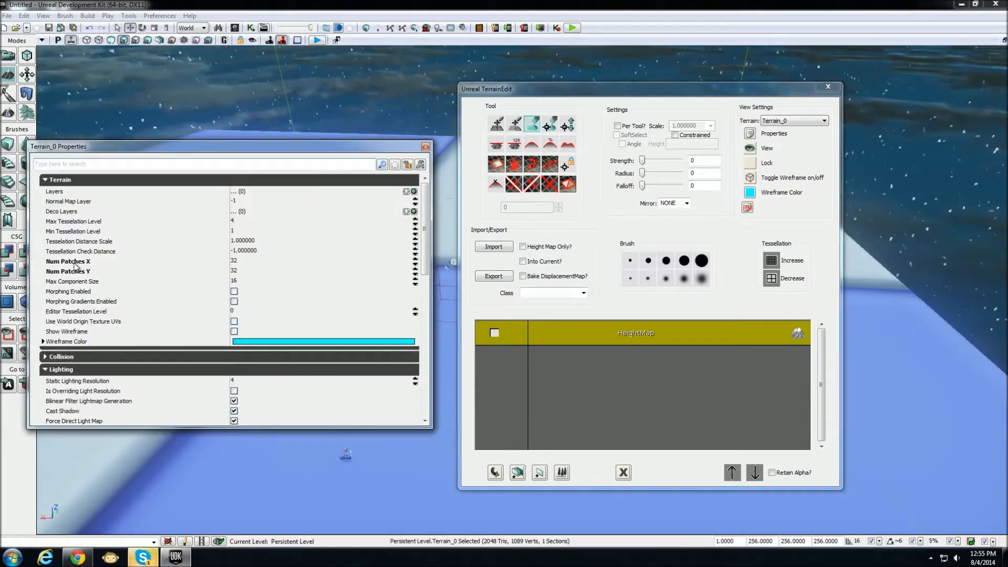
click(292, 260)
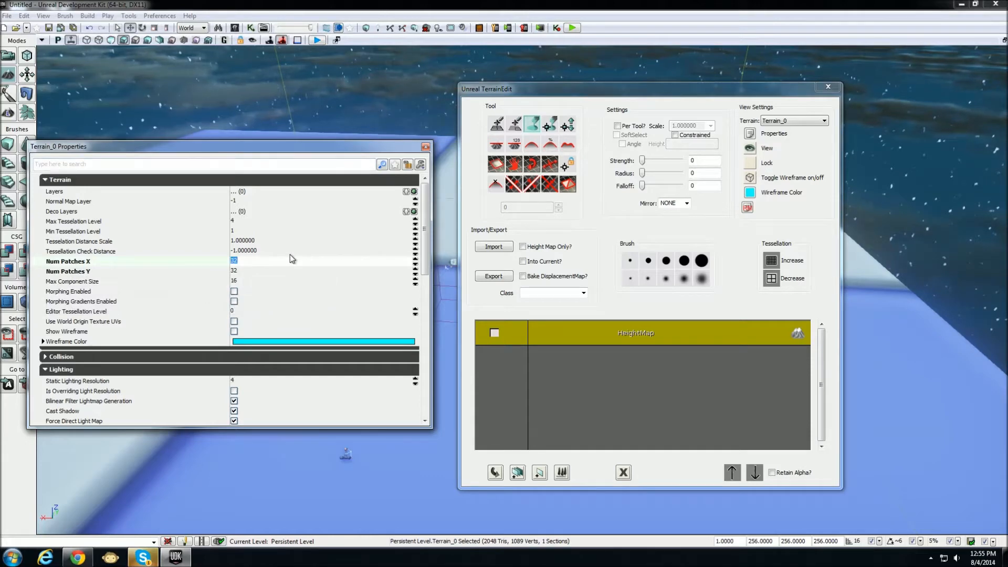
text(48)
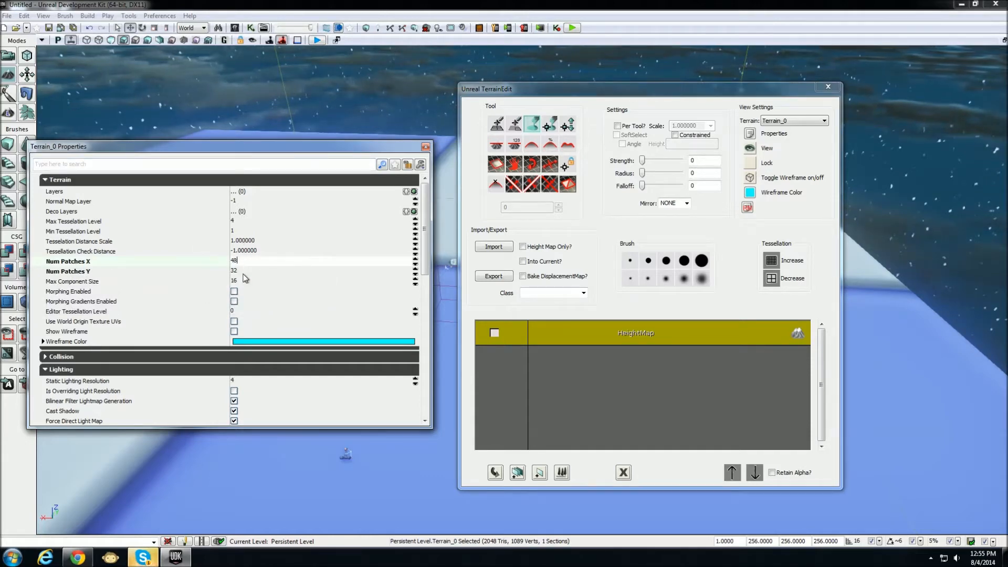
click(247, 271)
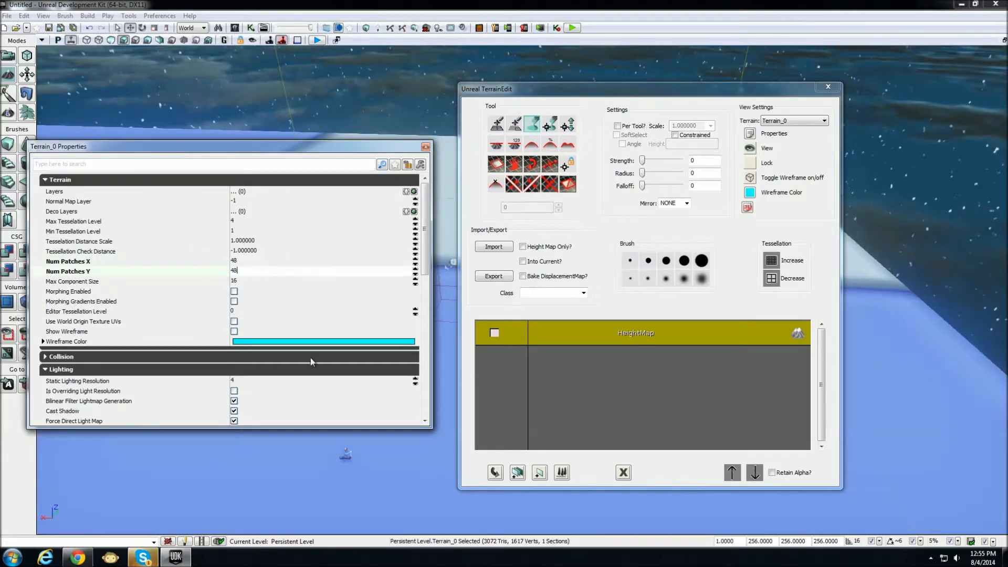
key(Return)
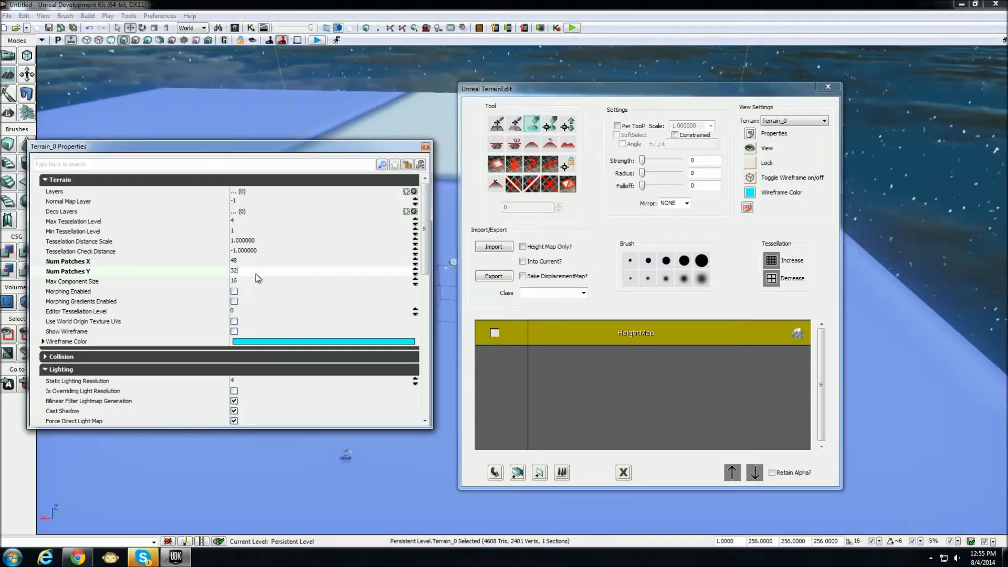
- Set Num Patches X and Num Patches Y back to 32 and close the terrain properties
text(32)
click(248, 262)
text(32)
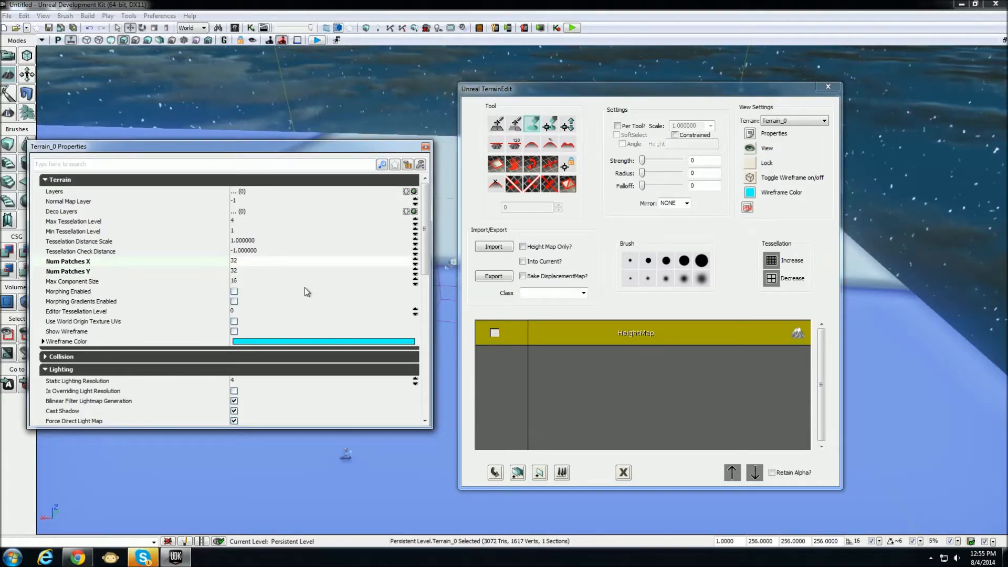
key(Return)
mouse_move(423, 247)
mouse_down()
mouse_move(427, 387)
mouse_move(418, 230)
mouse_up()
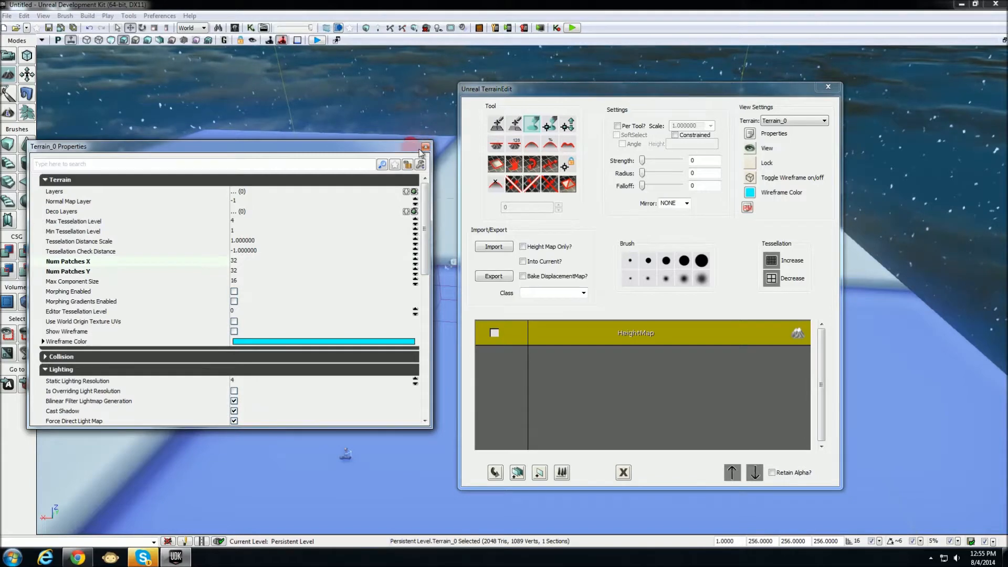
click(425, 147)
- Set the terrain sculpting brush to strength 75, radius 309 and falloff 393
right_drag(416, 244, 374, 241)
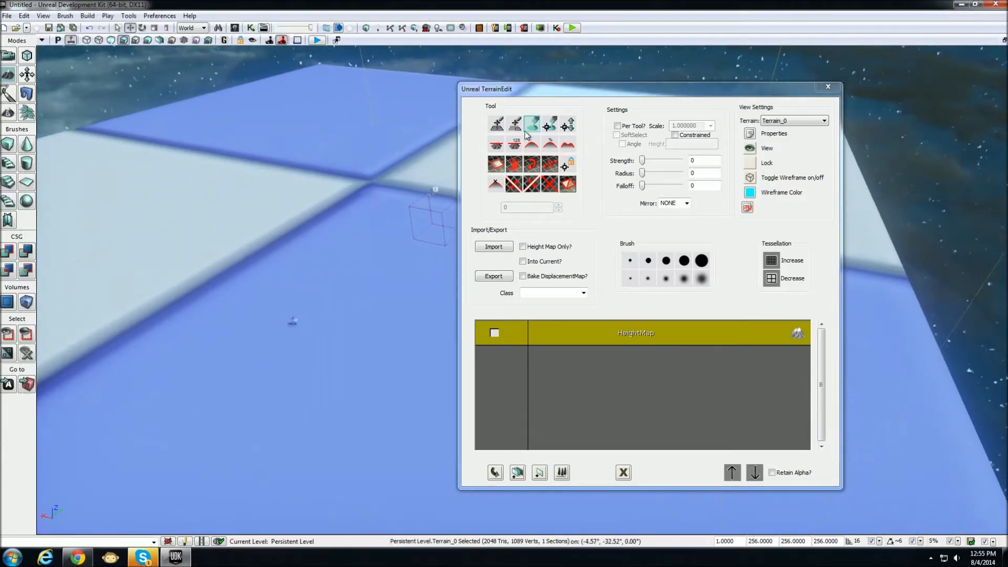
click(528, 132)
right_drag(297, 261, 358, 256)
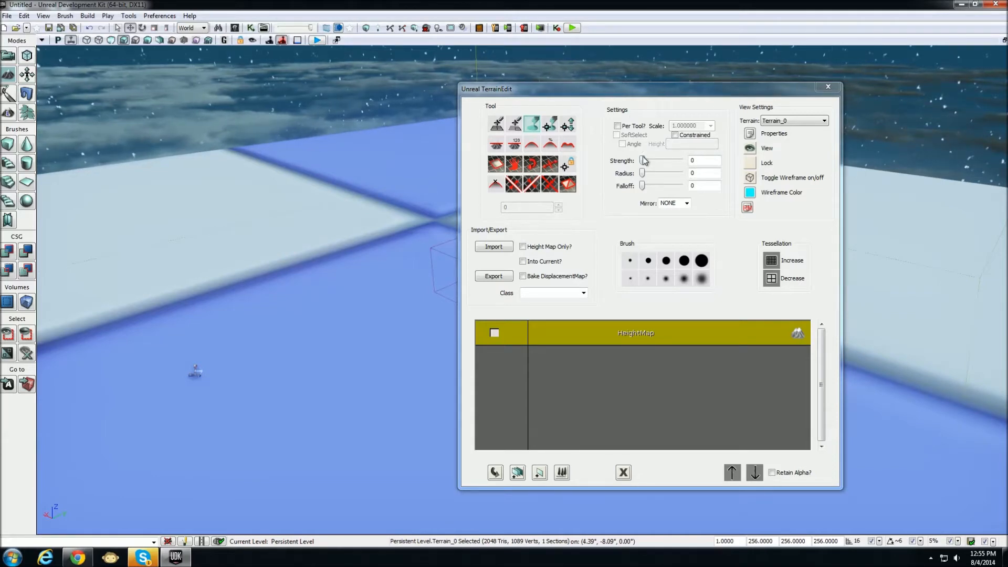
drag(642, 162, 650, 162)
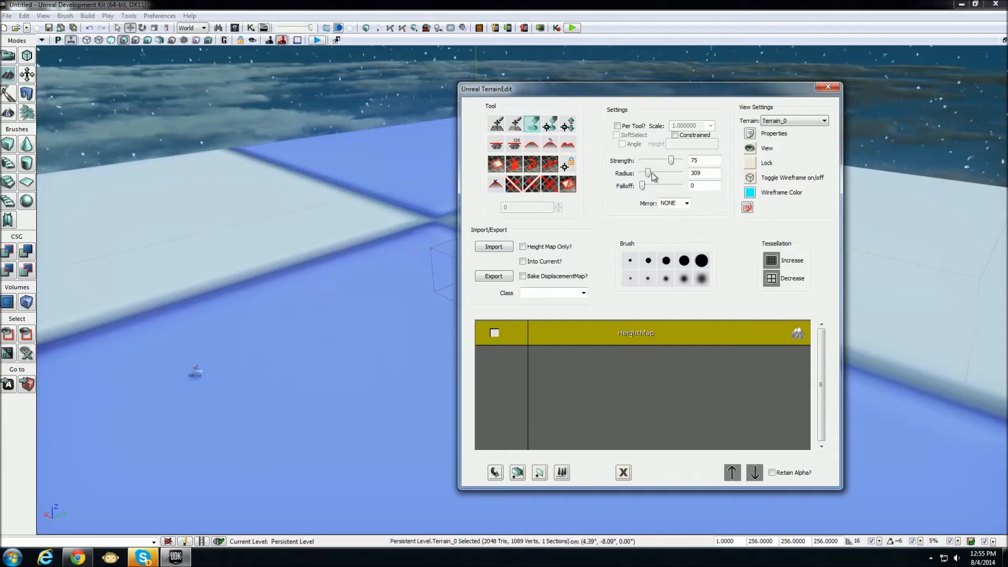
drag(650, 177, 636, 177)
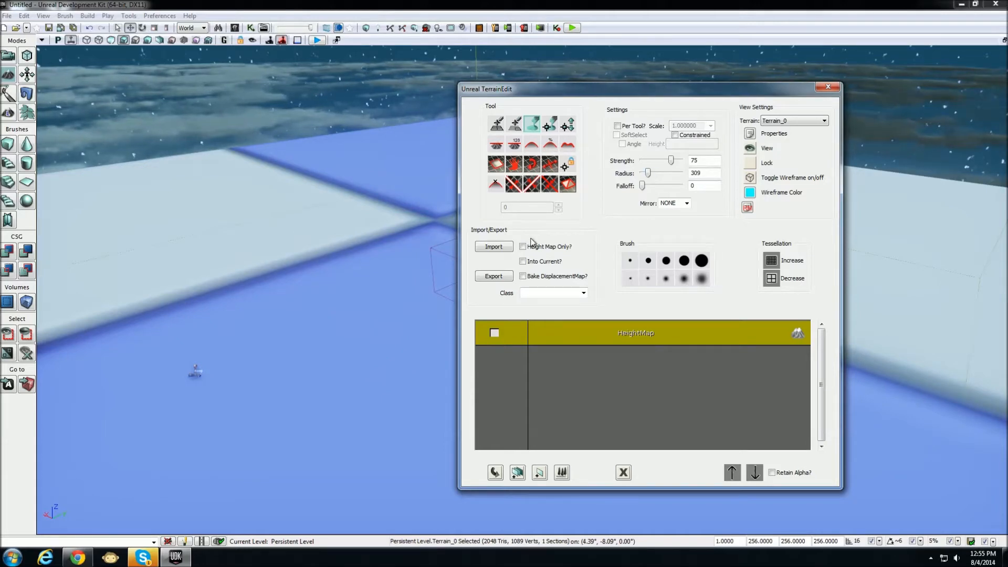
drag(644, 185, 650, 185)
- Raise a broad hill across the far part of the white terrain square, keeping the TerrainEdit window clear of it
right_drag(334, 284, 310, 302)
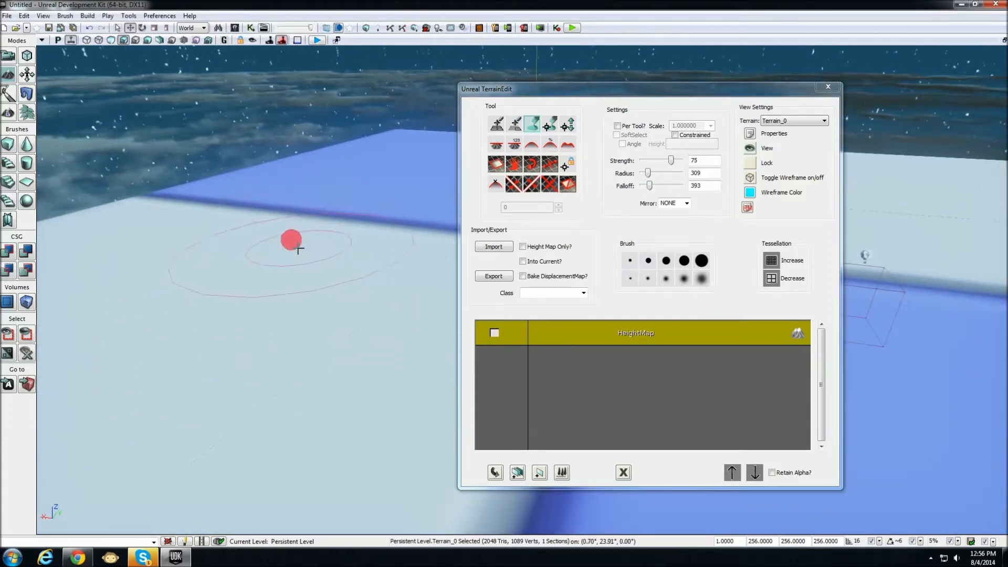
drag(726, 90, 920, 153)
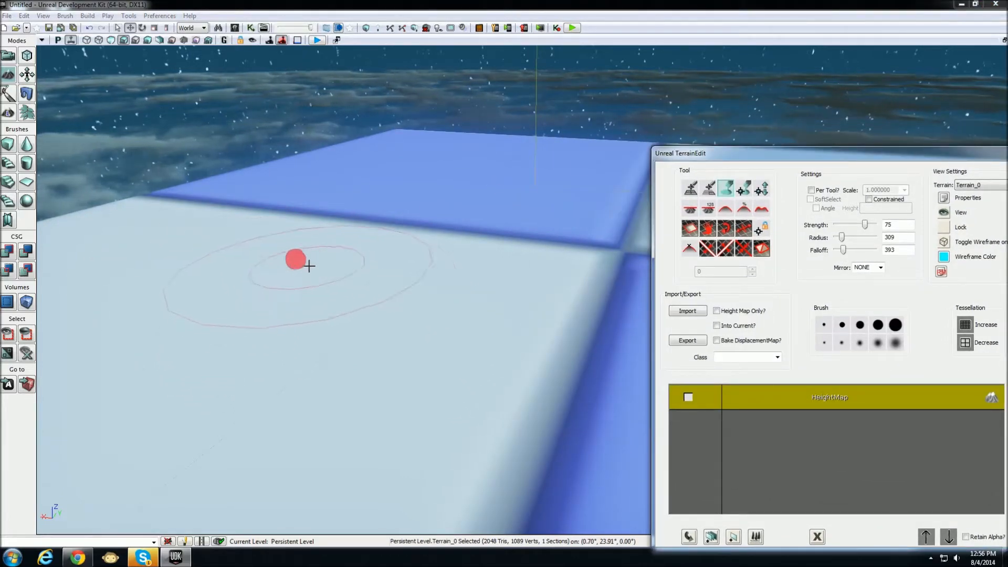
mouse_move(311, 263)
ctrl+mouse_down()
mouse_move(336, 265)
mouse_move(362, 220)
mouse_move(392, 199)
mouse_move(457, 206)
mouse_move(307, 194)
mouse_move(221, 261)
mouse_move(134, 271)
mouse_move(164, 263)
ctrl+mouse_up()
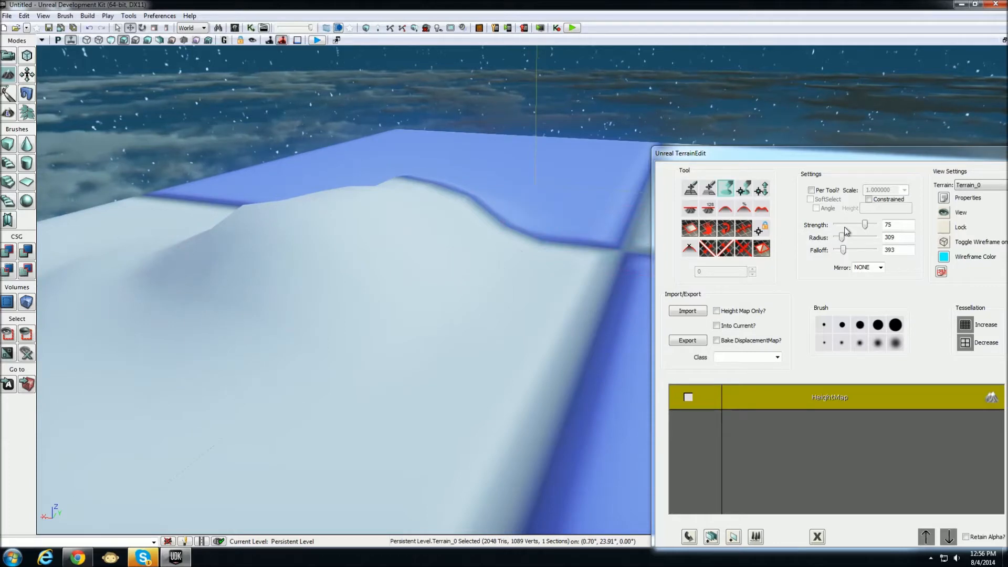
- Lower the brush strength to 14 and continue sculpting the hill on the white square with a gentler stroke
drag(865, 226, 846, 225)
right_drag(567, 207, 463, 220)
ctrl+drag(308, 240, 439, 205)
- Turn on the terrain wireframe display and move the TerrainEdit window aside to reveal the hill
drag(912, 159, 721, 108)
click(754, 192)
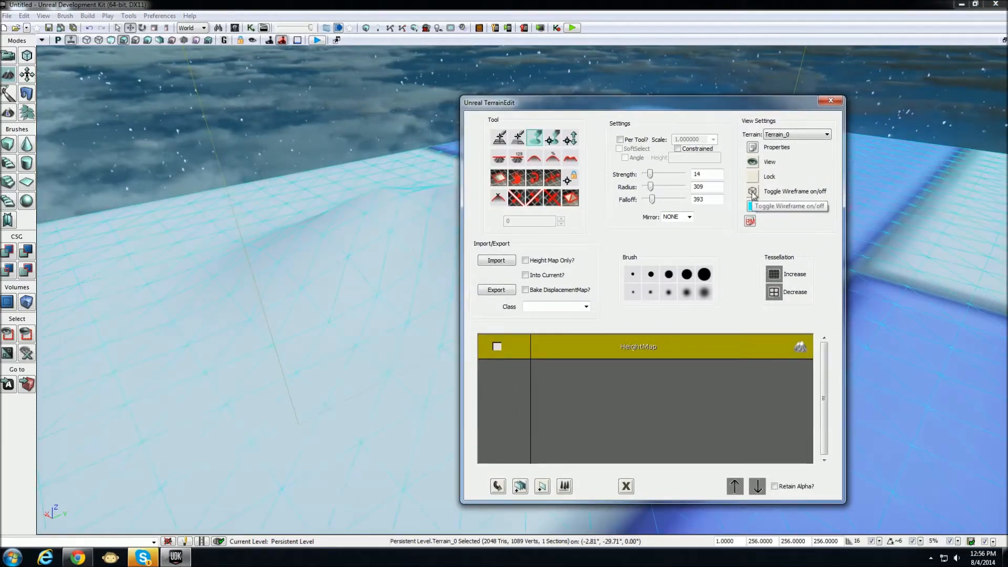
drag(670, 109, 860, 145)
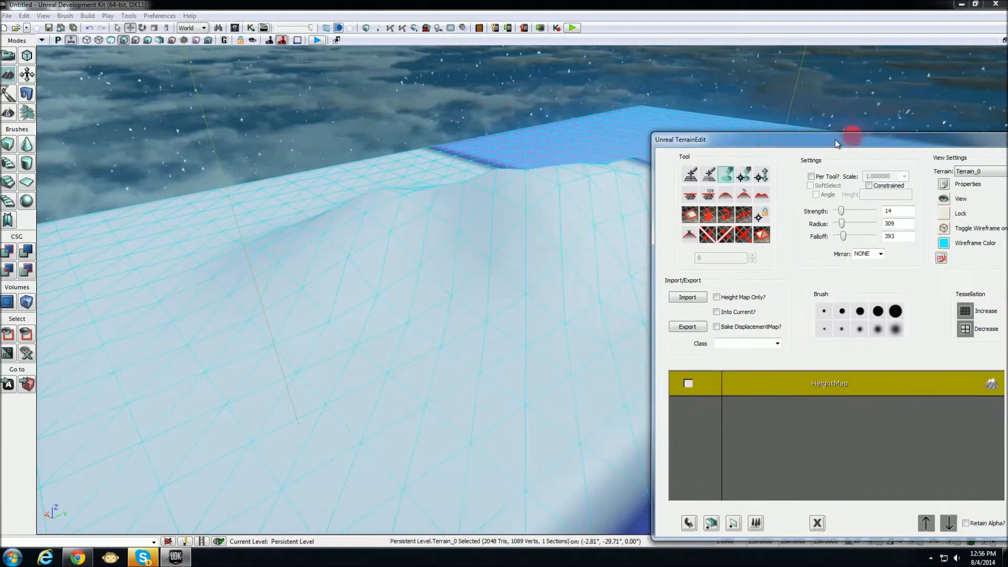
- Increase the terrain's tessellation twice, accepting the added vertices each time
mouse_move(459, 229)
mouse_down()
mouse_move(448, 212)
mouse_move(474, 223)
mouse_move(369, 241)
mouse_move(426, 234)
mouse_up()
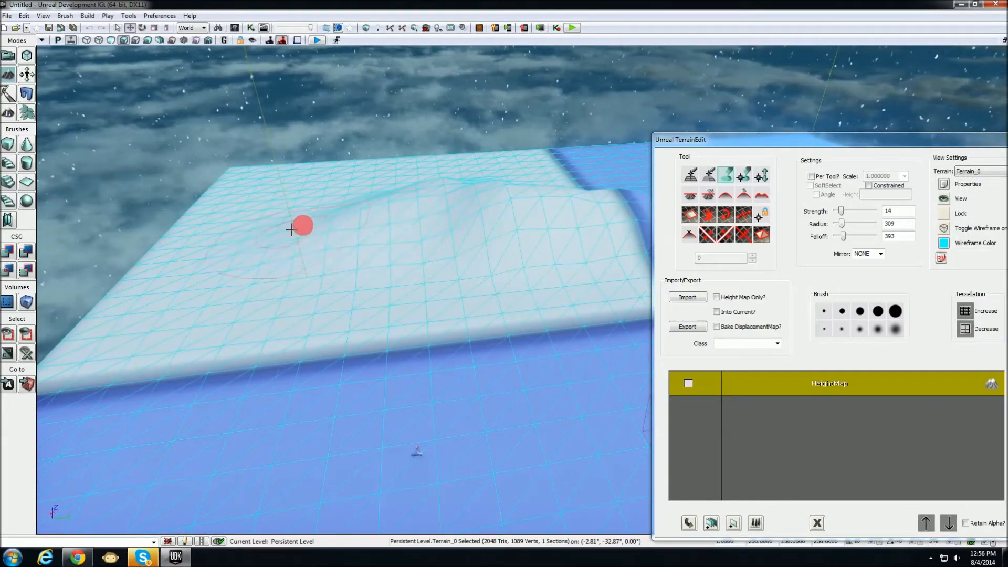
key(Left)
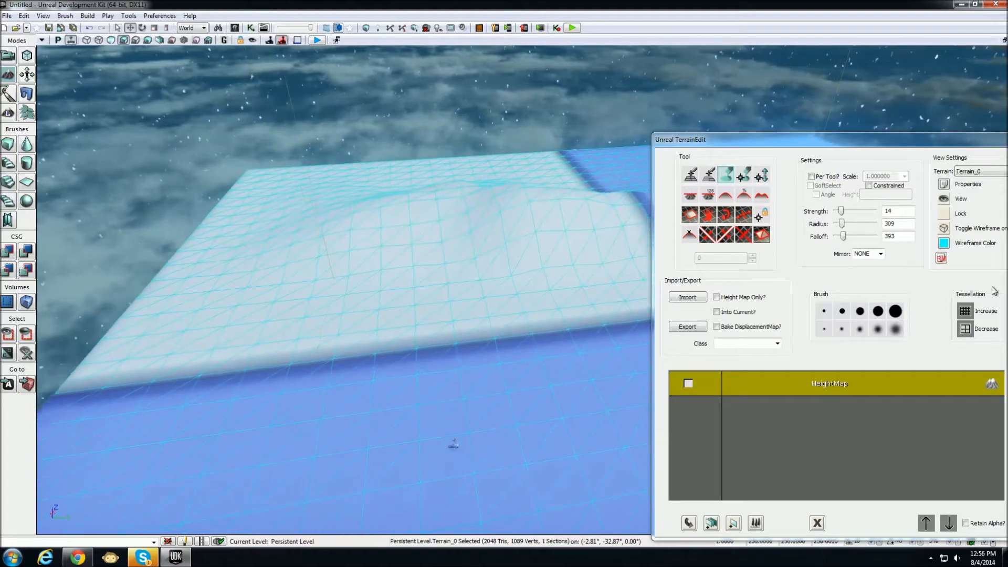
key(Up)
key(Right)
key(Up)
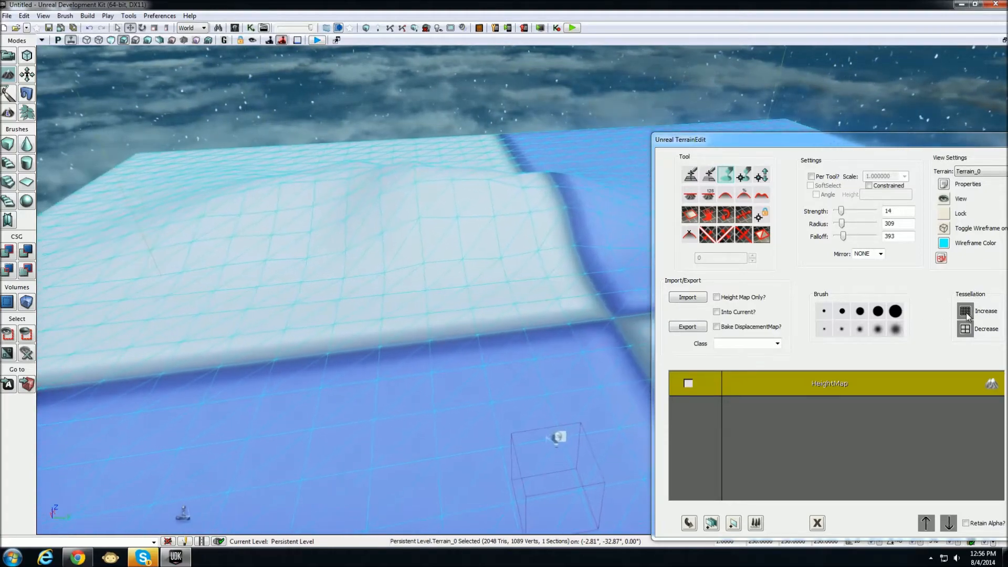
click(966, 312)
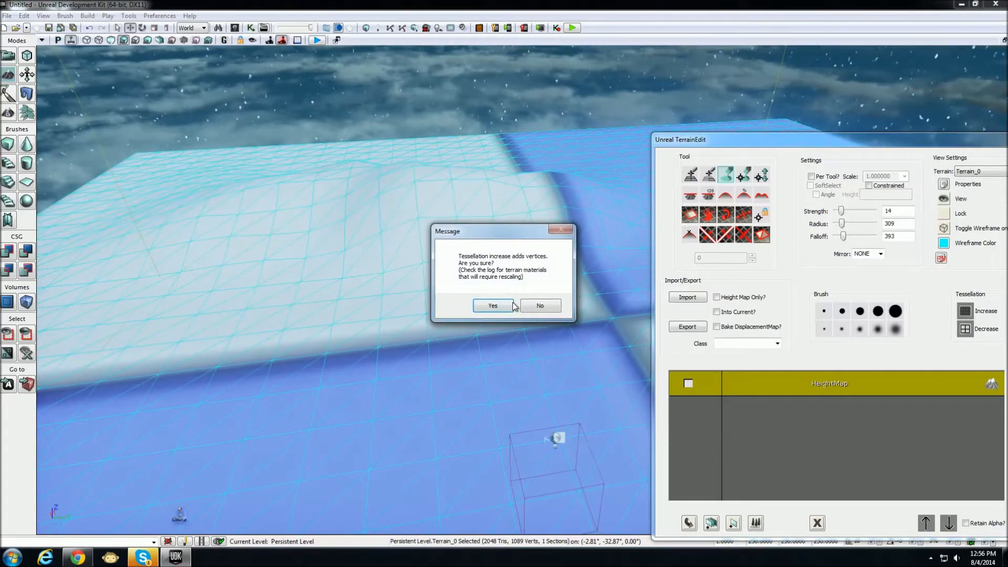
click(492, 306)
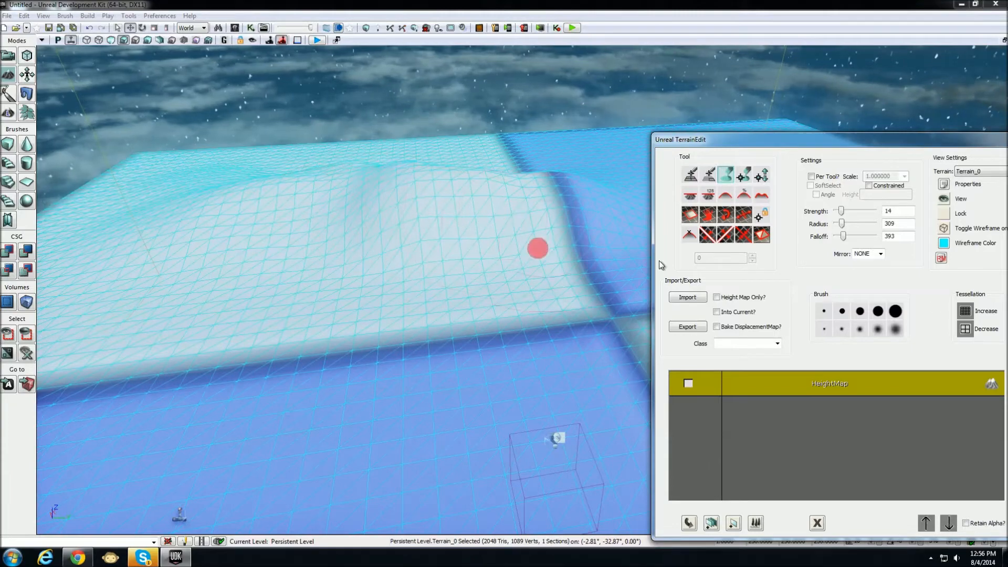
click(967, 313)
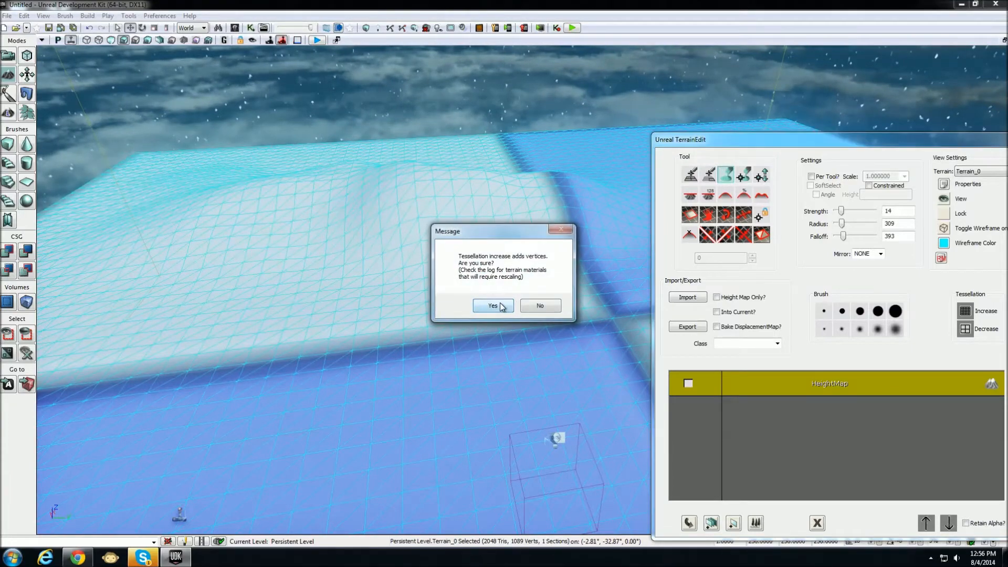
click(502, 307)
- Raise a smooth mound on the blue terrain square beside the existing hill
right_drag(463, 290, 534, 263)
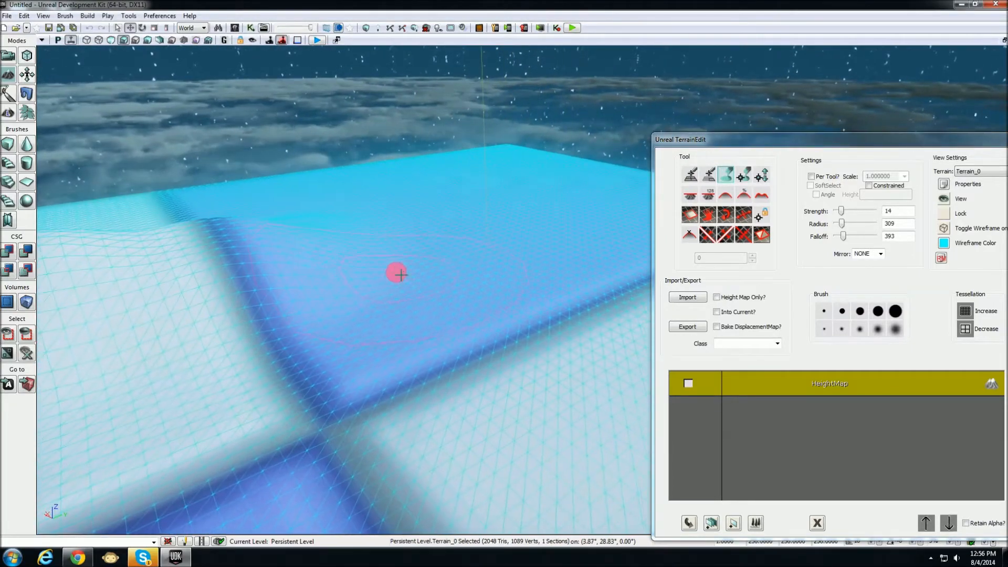
mouse_move(377, 235)
ctrl+mouse_down()
mouse_move(336, 226)
mouse_move(357, 214)
mouse_move(469, 211)
mouse_move(496, 237)
ctrl+mouse_up()
mouse_move(497, 240)
right_down()
mouse_move(499, 250)
mouse_move(608, 258)
right_up()
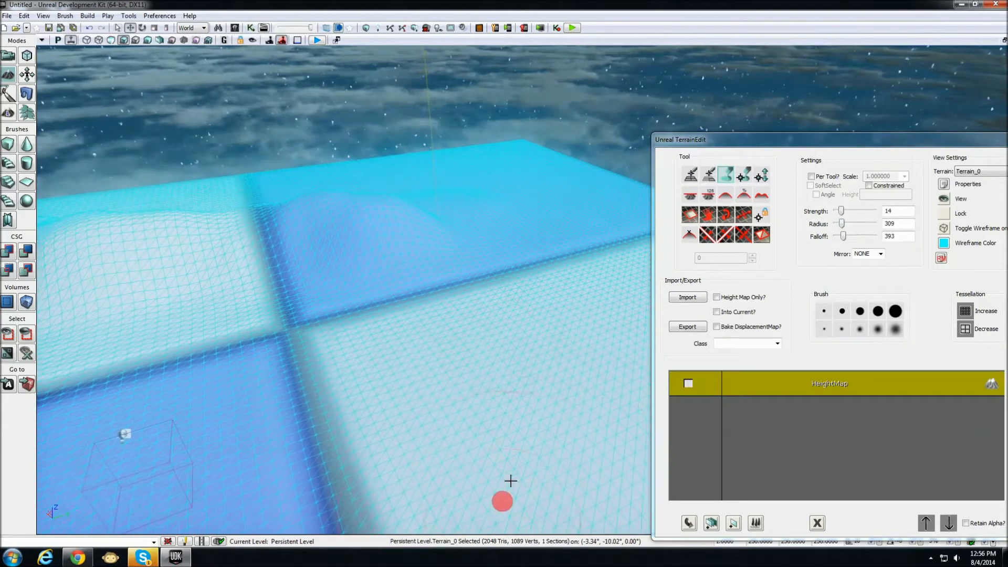
click(757, 441)
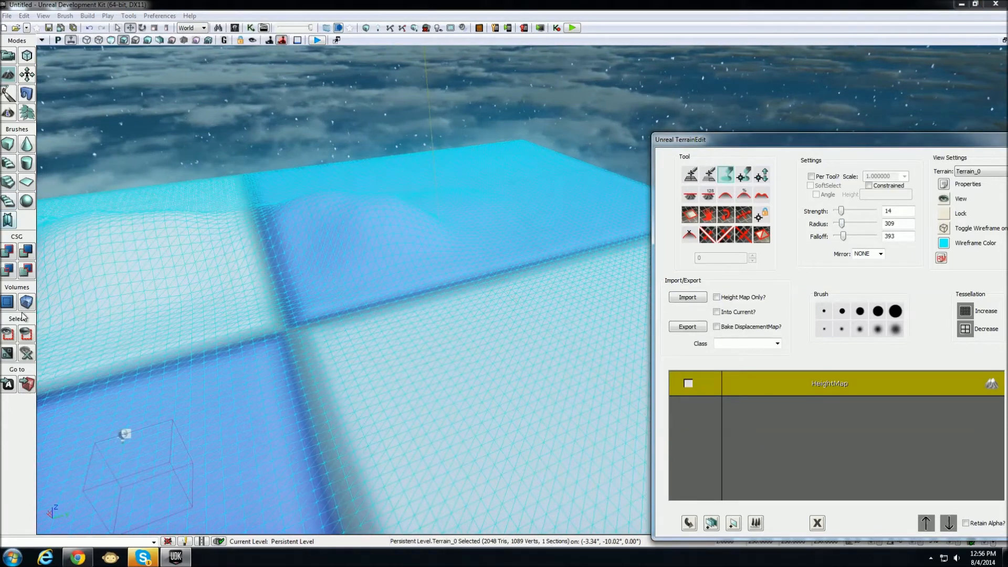
- Browse the Platformer package's Materials group in the Content Browser and select the GrassClean material
click(235, 27)
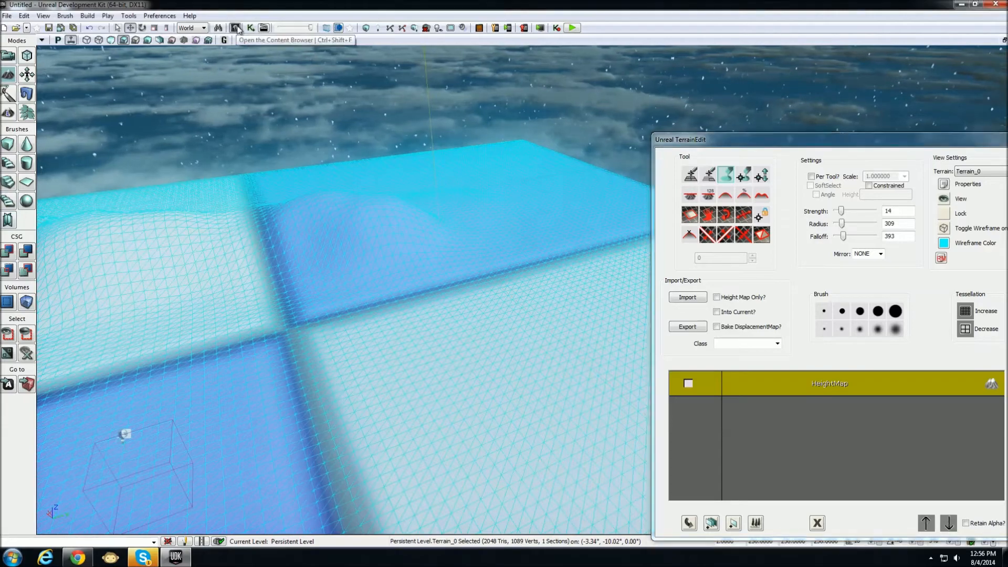
click(80, 487)
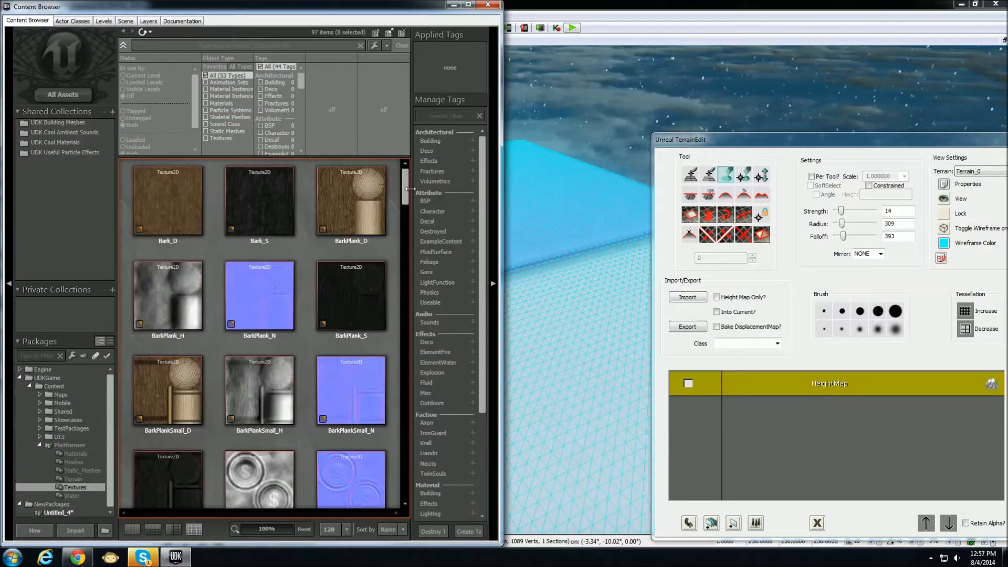
click(69, 454)
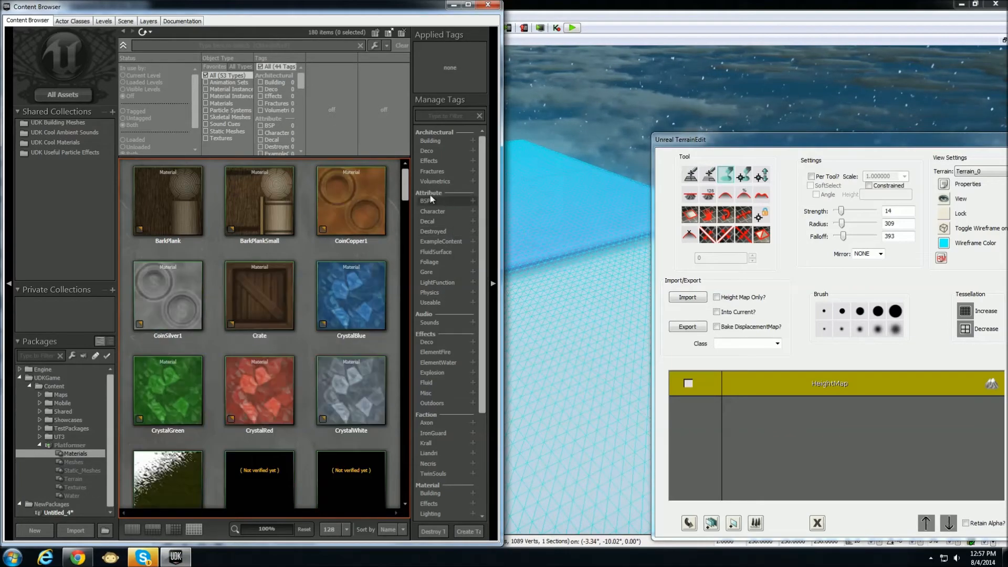
scroll(407, 209, down, 5)
drag(418, 252, 418, 299)
click(178, 216)
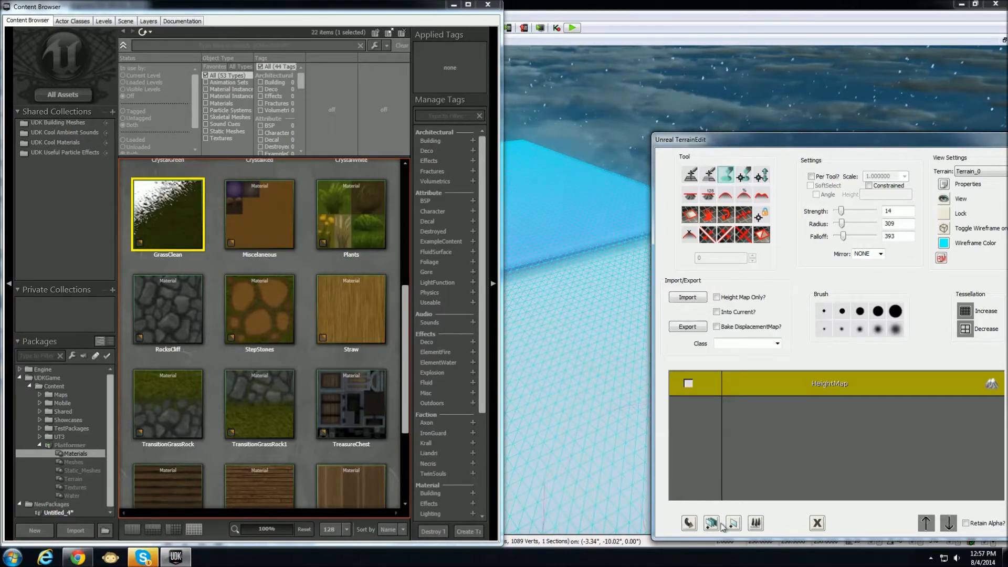
- Add the selected GrassClean material to the terrain as an auto-created setup layer, and minimize the Content Browser
right_click(778, 440)
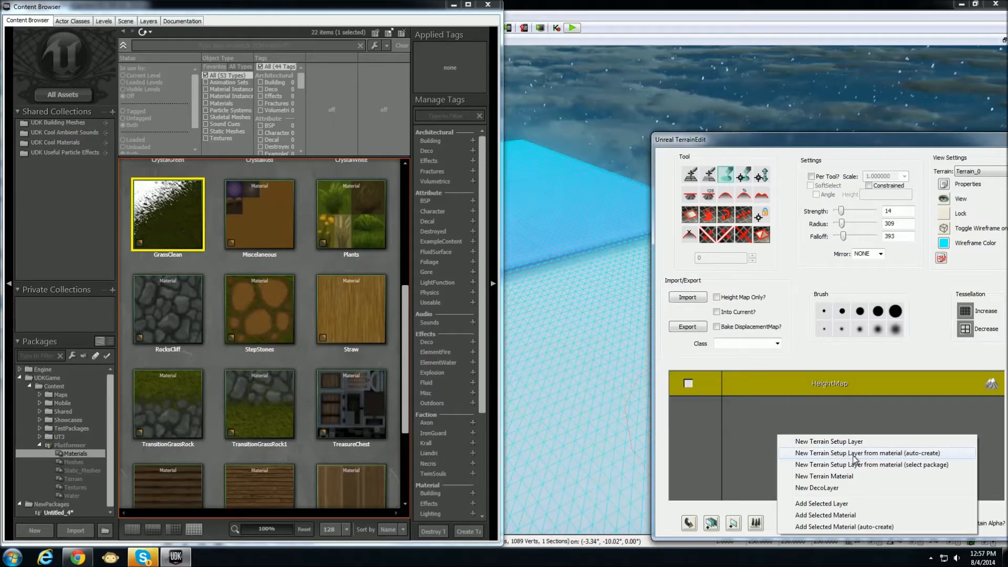
click(945, 454)
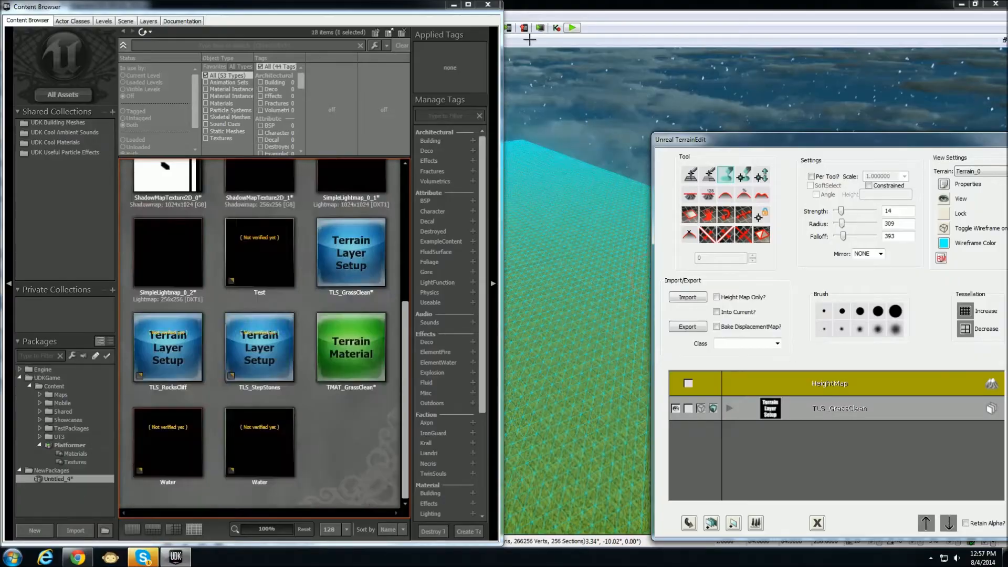
click(453, 5)
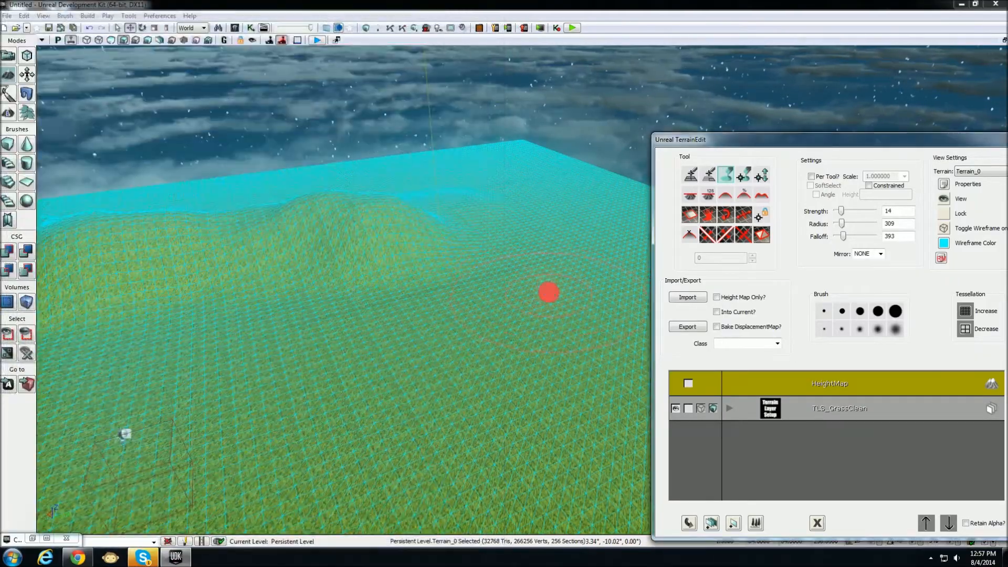
scroll(549, 292, down, 10)
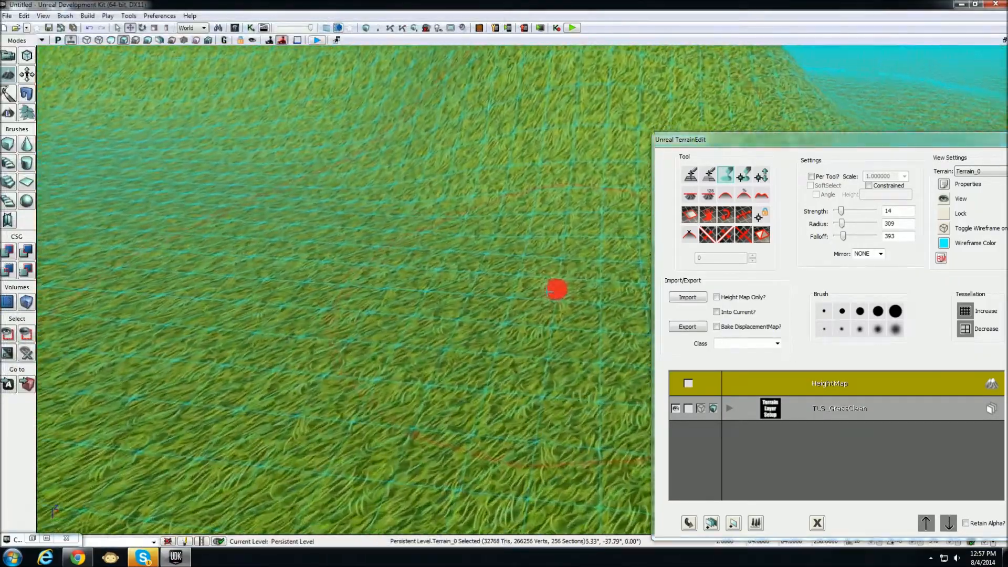
right_drag(557, 290, 667, 262)
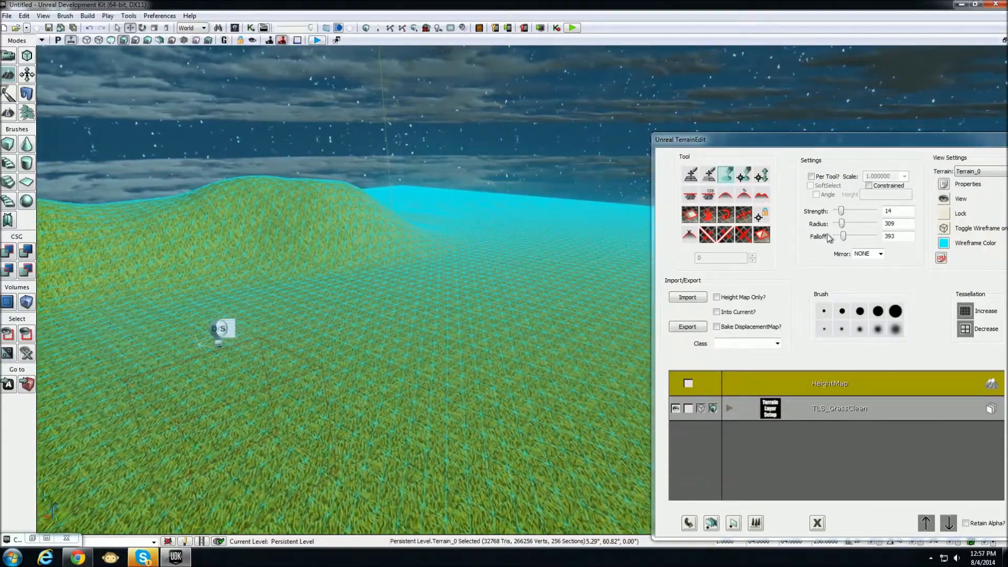
- Set the brush to strength 49, radius 168 and falloff 309, and raise a steeper peak along the existing hills
drag(841, 211, 850, 214)
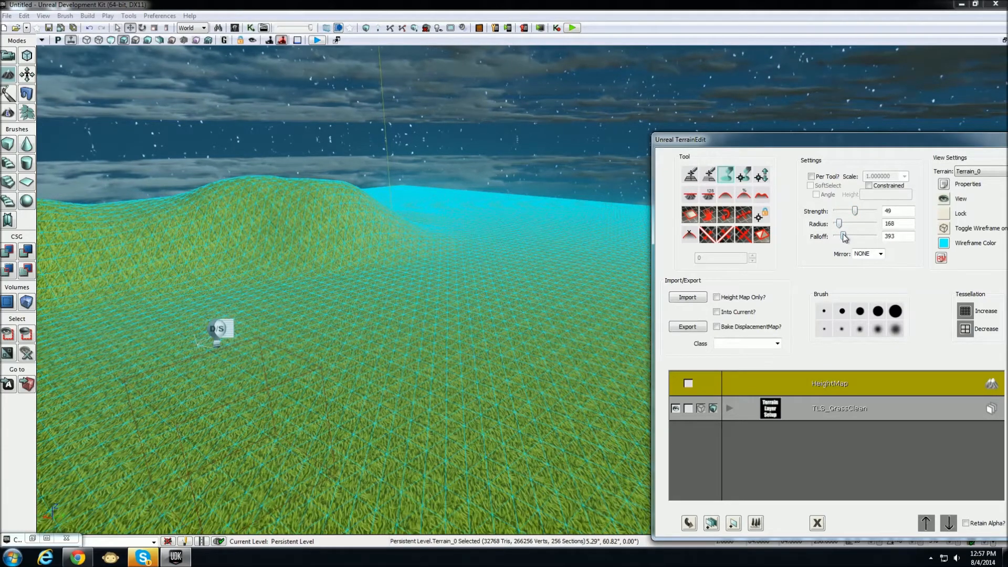
mouse_move(489, 267)
ctrl+mouse_down()
mouse_move(387, 210)
mouse_move(412, 228)
mouse_move(392, 217)
ctrl+mouse_up()
mouse_move(391, 216)
right_down()
mouse_move(513, 247)
mouse_move(339, 221)
right_up()
mouse_move(340, 221)
ctrl+mouse_down()
mouse_move(339, 199)
mouse_move(295, 266)
mouse_move(213, 272)
mouse_move(219, 214)
mouse_move(225, 239)
ctrl+mouse_up()
mouse_move(353, 230)
right_down()
mouse_move(368, 221)
mouse_move(383, 256)
mouse_move(371, 261)
right_up()
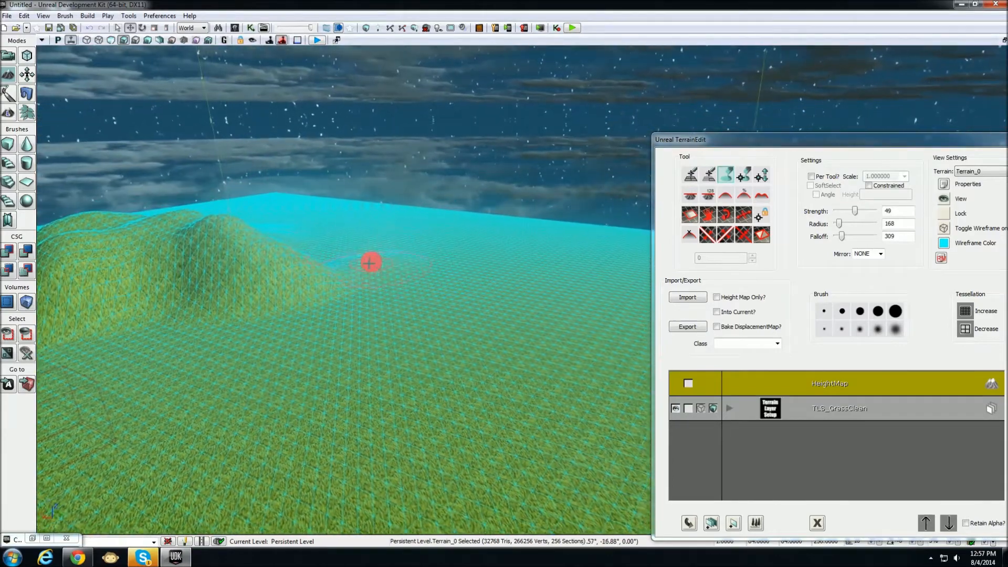
- Raise a small mound on the flat ground beside the steeper peak, and touch up its height
ctrl+drag(423, 257, 468, 266)
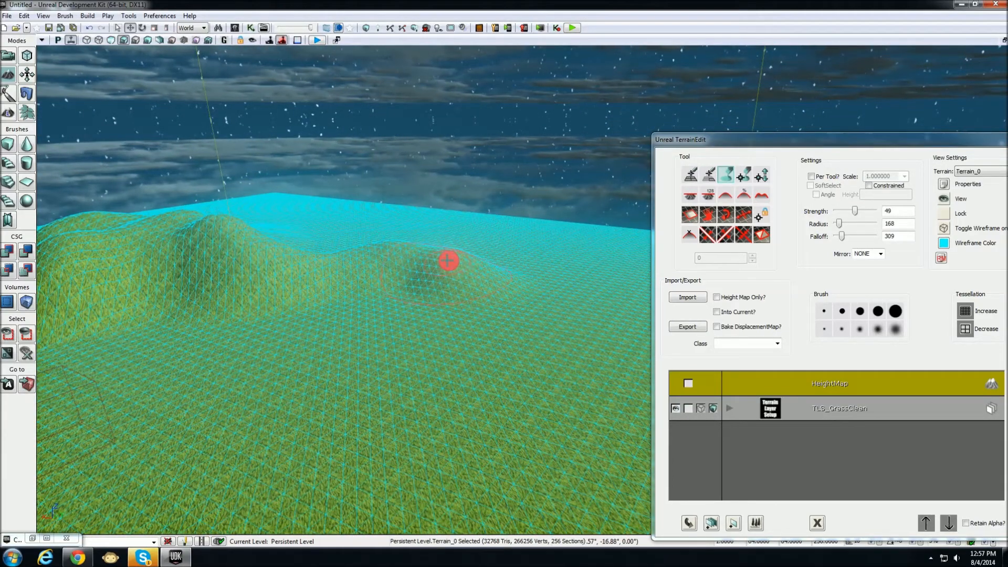
mouse_move(447, 261)
ctrl+right_down()
mouse_move(464, 266)
mouse_move(441, 259)
ctrl+right_up()
mouse_move(455, 275)
ctrl+mouse_down()
mouse_move(461, 267)
mouse_move(423, 264)
ctrl+mouse_up()
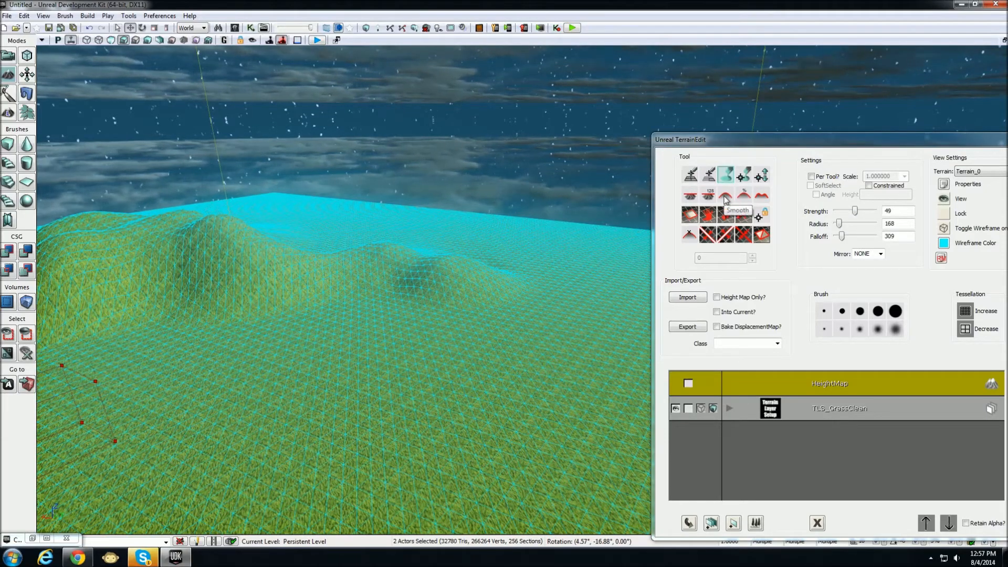
- Soften the small mound with the Smooth tool, and level it further with the Average tool
click(725, 197)
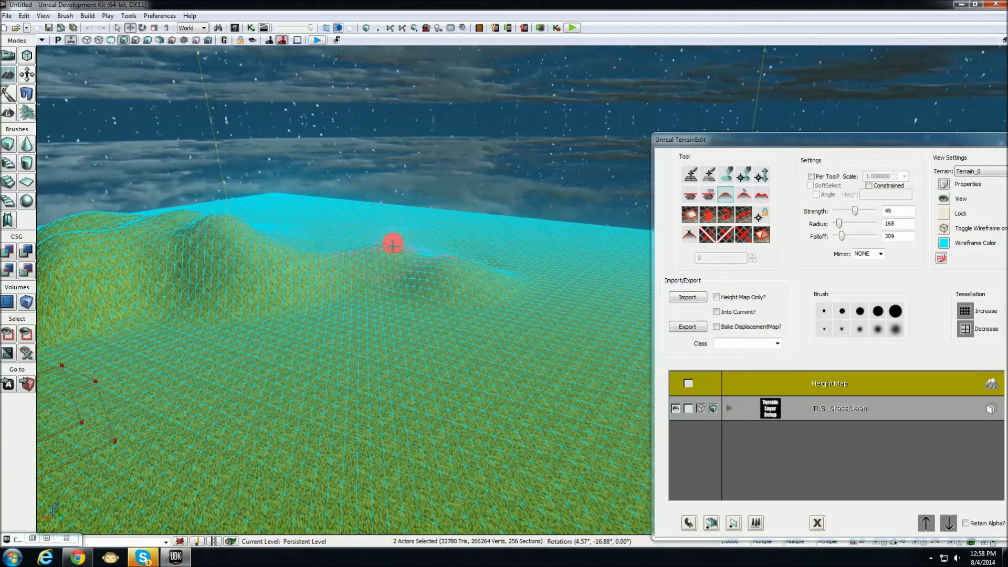
scroll(472, 271, up, 6)
right_drag(346, 257, 325, 245)
scroll(388, 263, up, 6)
mouse_move(478, 225)
ctrl+mouse_down()
mouse_move(522, 170)
mouse_move(506, 218)
mouse_move(505, 189)
mouse_move(449, 191)
mouse_move(516, 190)
ctrl+mouse_up()
mouse_move(516, 189)
right_down()
mouse_move(480, 245)
mouse_move(495, 211)
mouse_move(487, 215)
mouse_move(588, 226)
right_up()
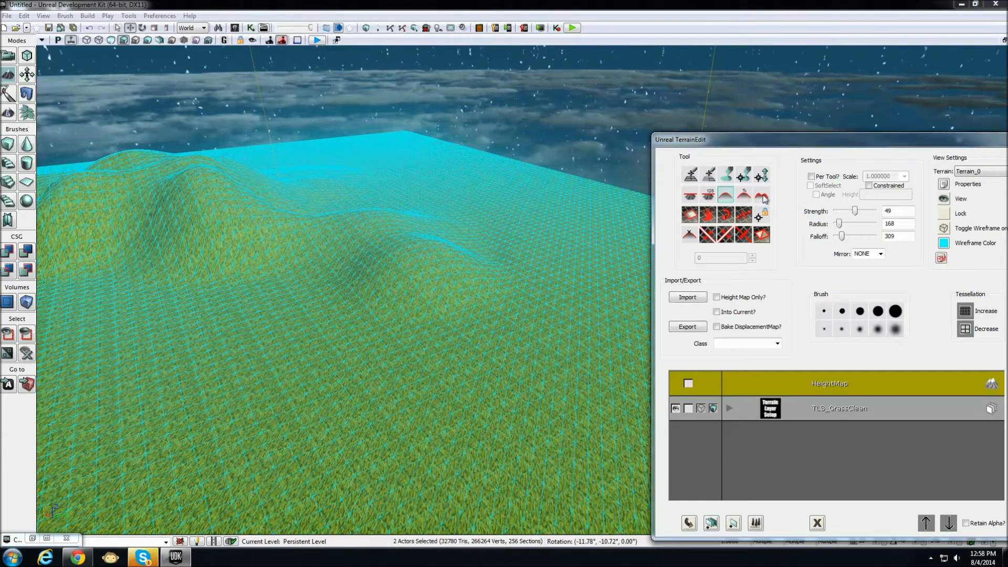
click(739, 197)
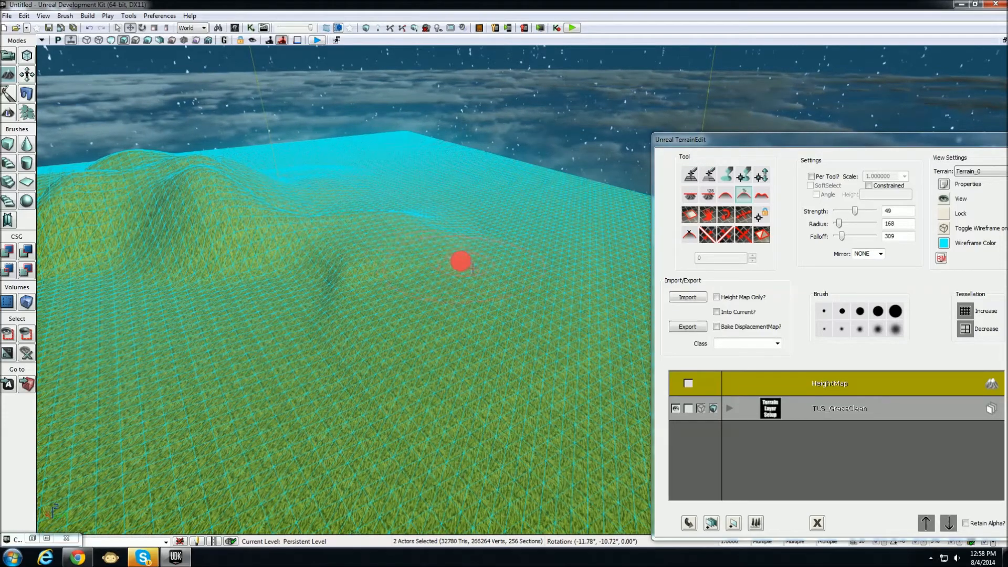
right_drag(493, 318, 398, 309)
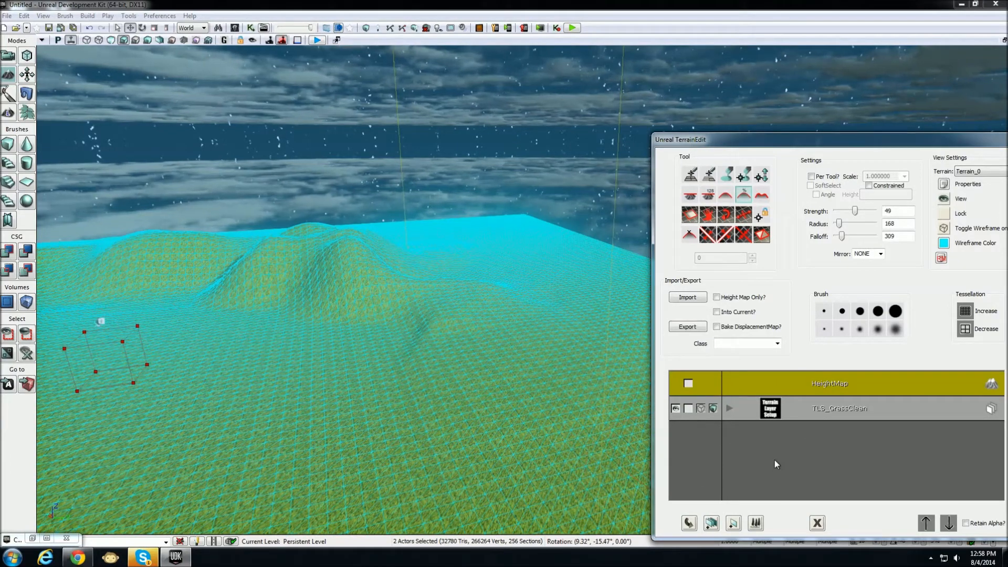
- Add the RocksCliff material from the Platformer package to the terrain as an auto-created setup layer, and minimize the Content Browser
click(32, 539)
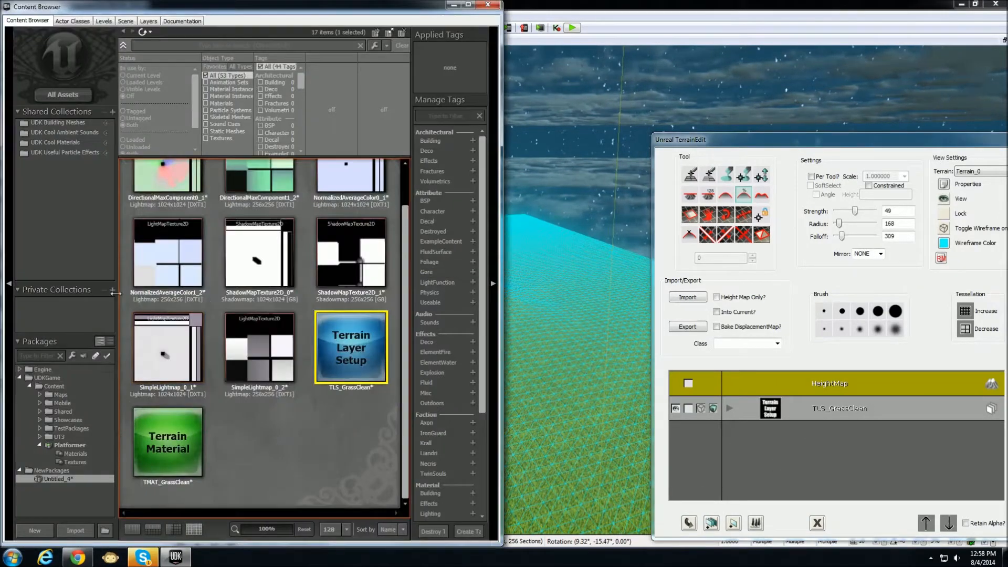
click(75, 454)
click(174, 316)
right_click(787, 439)
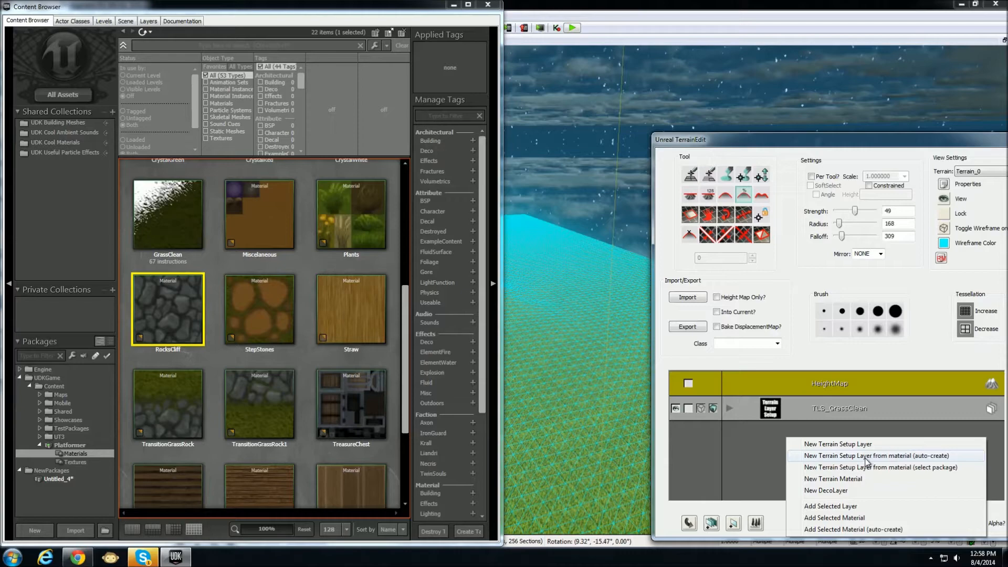
click(881, 456)
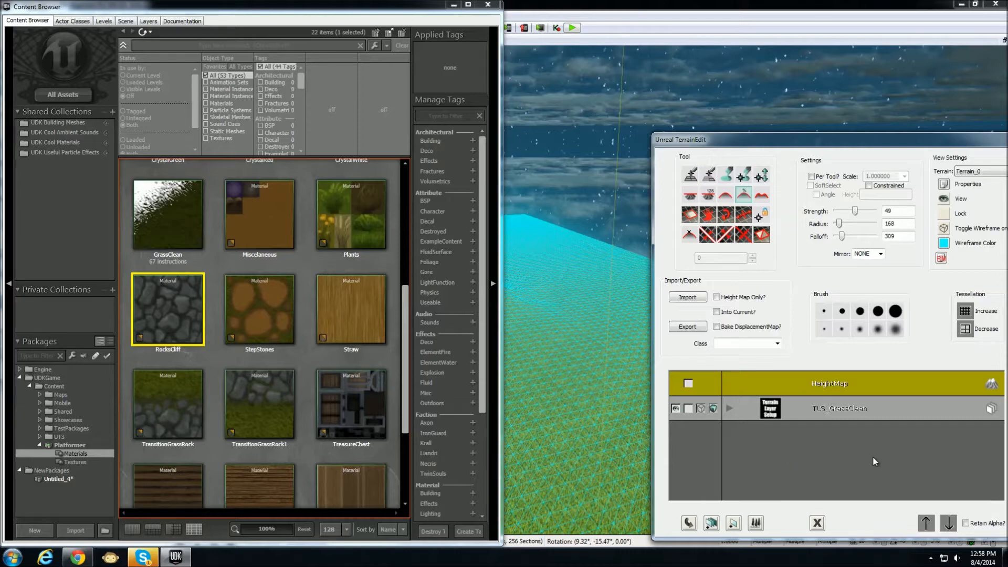
click(453, 5)
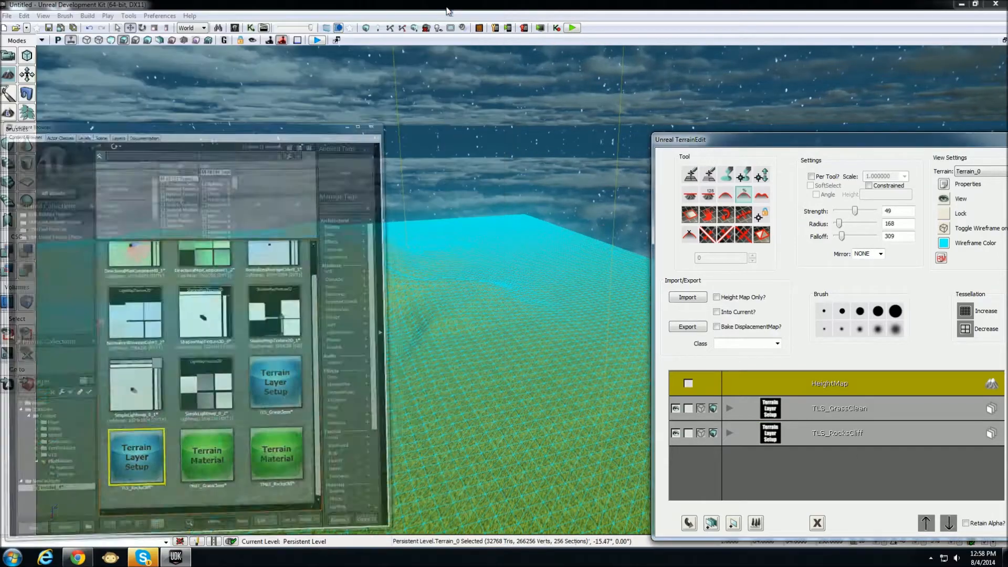
- Expand the TLS_RocksCliff layer and paint a large rock patch on the grass in front of the hills
click(733, 437)
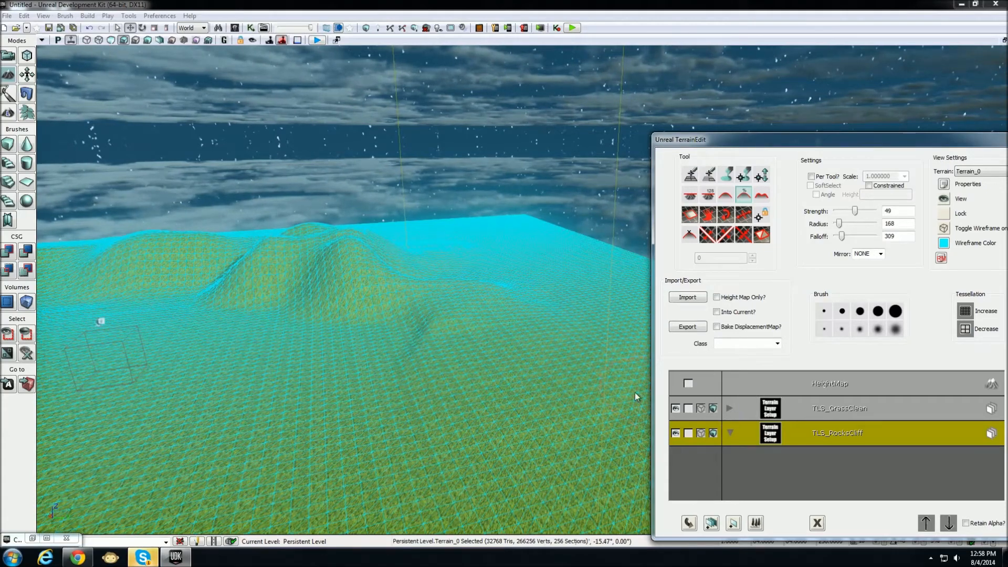
mouse_move(333, 350)
right_down()
mouse_move(290, 341)
mouse_move(486, 362)
right_up()
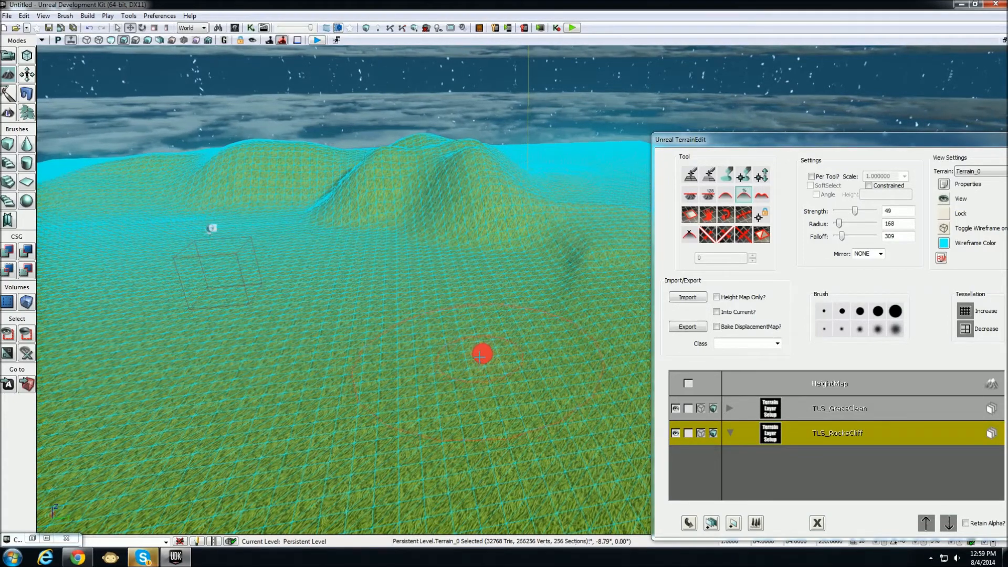
click(731, 181)
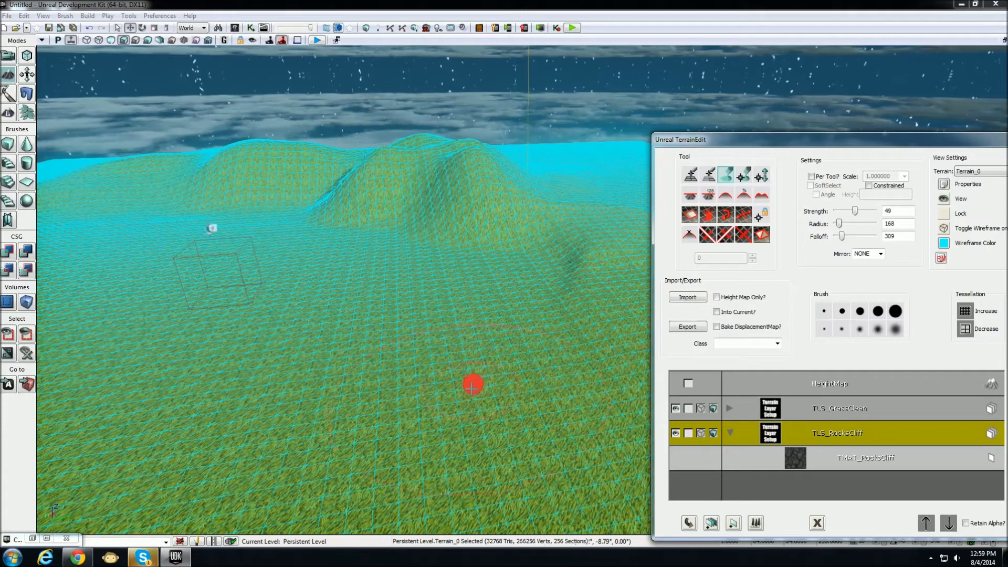
click(474, 376)
mouse_move(416, 403)
ctrl+mouse_down()
mouse_move(472, 383)
mouse_move(304, 292)
ctrl+mouse_up()
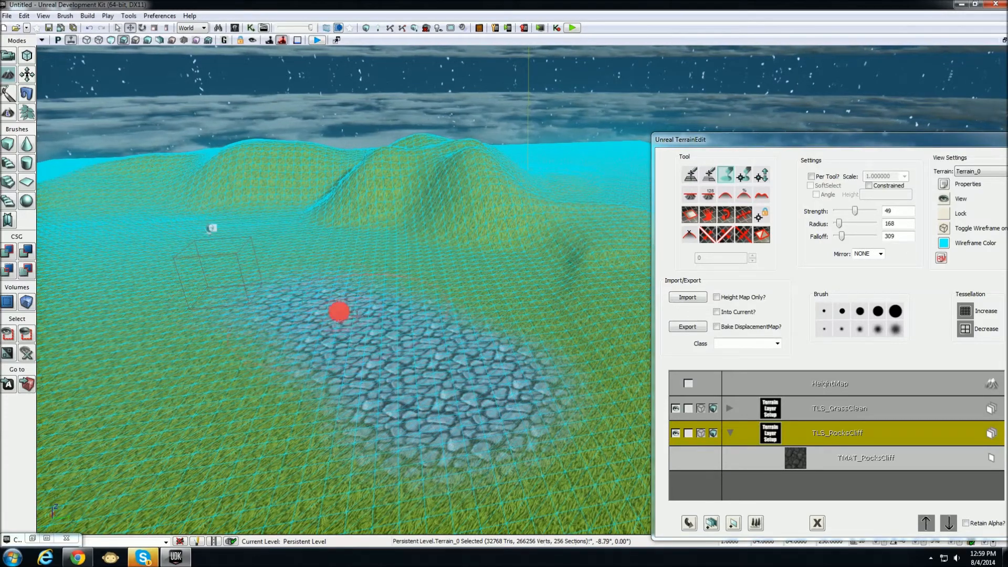
- Reduce the brush to strength 25, radius 140 and falloff 28, painting narrower rock strips on the grass
mouse_move(397, 319)
right_down()
mouse_move(393, 309)
mouse_move(628, 344)
mouse_move(378, 319)
mouse_move(393, 315)
right_up()
drag(853, 211, 840, 237)
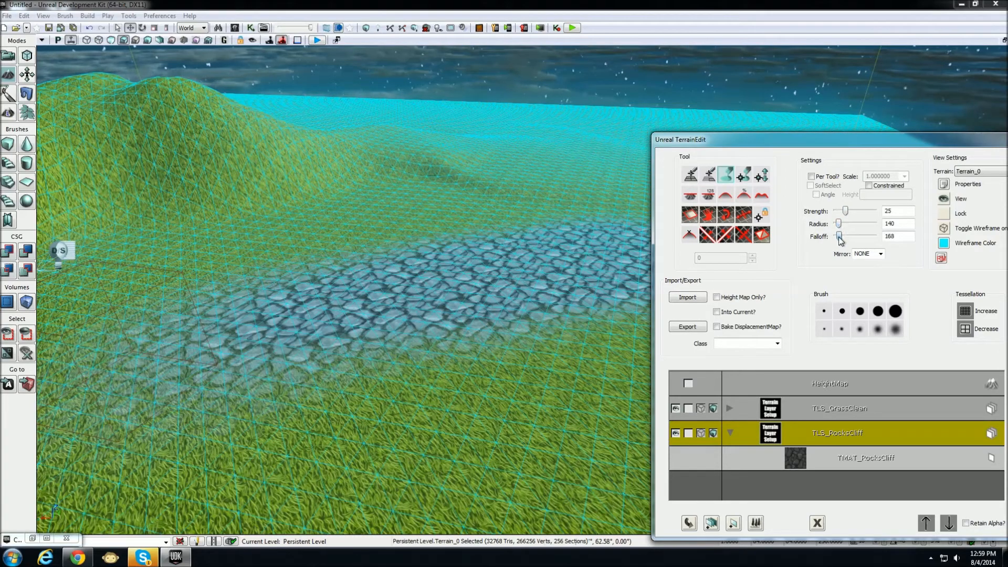
mouse_move(492, 374)
ctrl+mouse_down()
mouse_move(457, 385)
mouse_move(285, 357)
ctrl+mouse_up()
right_drag(285, 358, 150, 336)
mouse_move(150, 335)
ctrl+mouse_down()
mouse_move(252, 317)
mouse_move(350, 322)
mouse_move(237, 317)
ctrl+mouse_up()
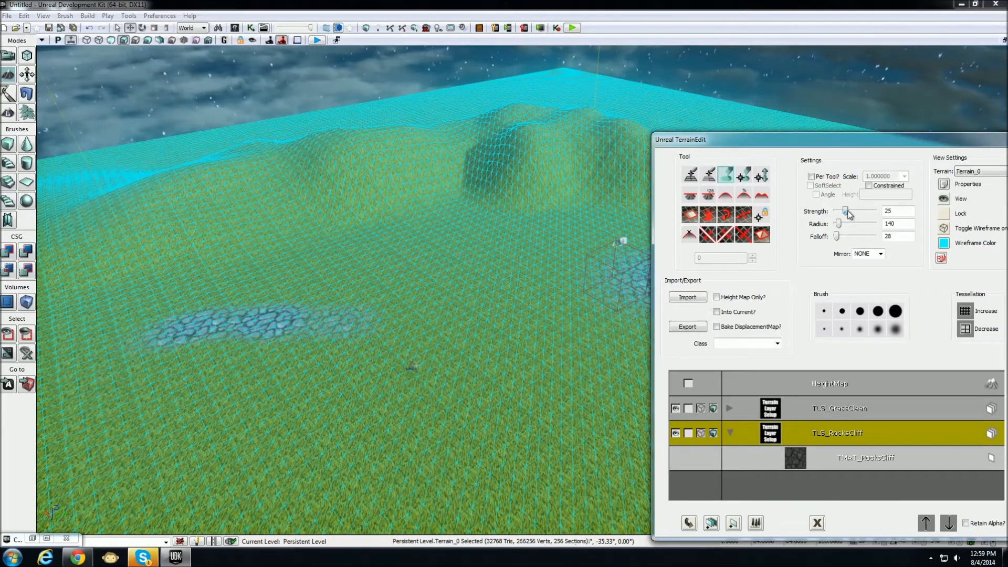
- Paint a hard-edged rock strip at strength 85, and a soft-edged rock patch at strength 67 and falloff 365
mouse_move(297, 315)
ctrl+mouse_down()
mouse_move(360, 315)
mouse_move(436, 345)
mouse_move(531, 396)
mouse_move(562, 457)
mouse_move(473, 504)
mouse_move(122, 509)
ctrl+mouse_up()
mouse_move(184, 481)
right_down()
mouse_move(385, 512)
mouse_move(405, 502)
mouse_move(376, 488)
mouse_move(393, 480)
right_up()
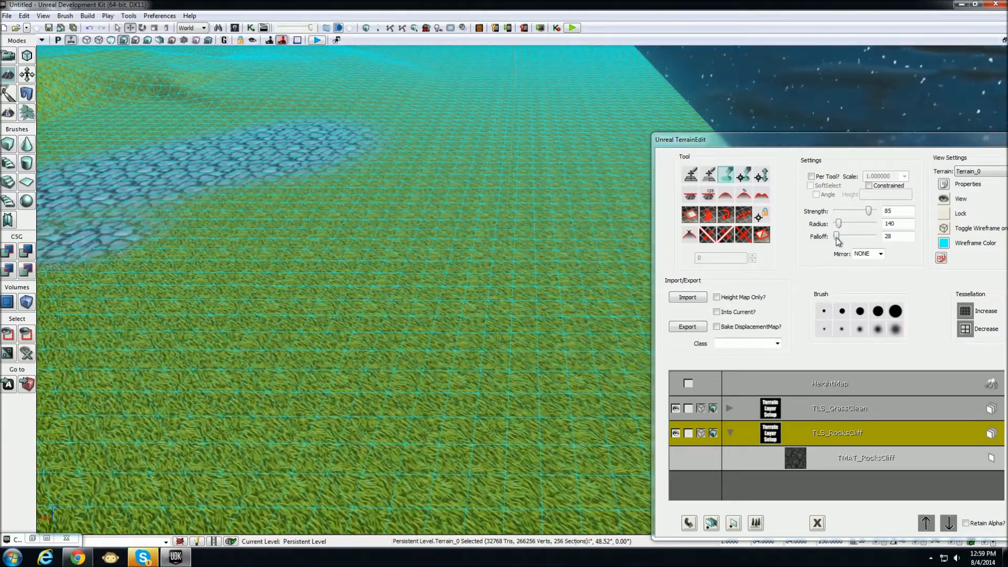
drag(836, 237, 841, 237)
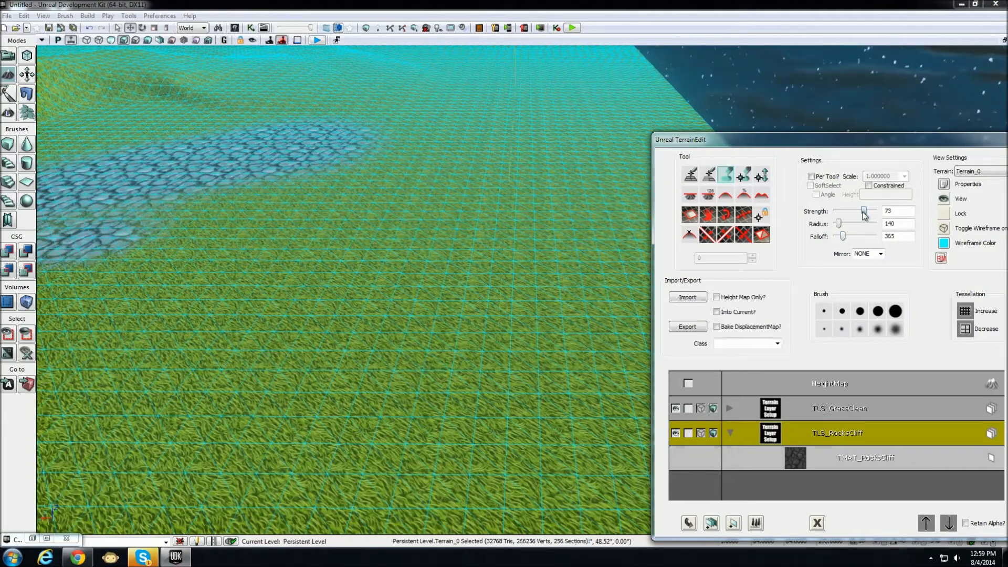
mouse_move(484, 327)
ctrl+mouse_down()
mouse_move(457, 326)
mouse_move(476, 225)
ctrl+mouse_up()
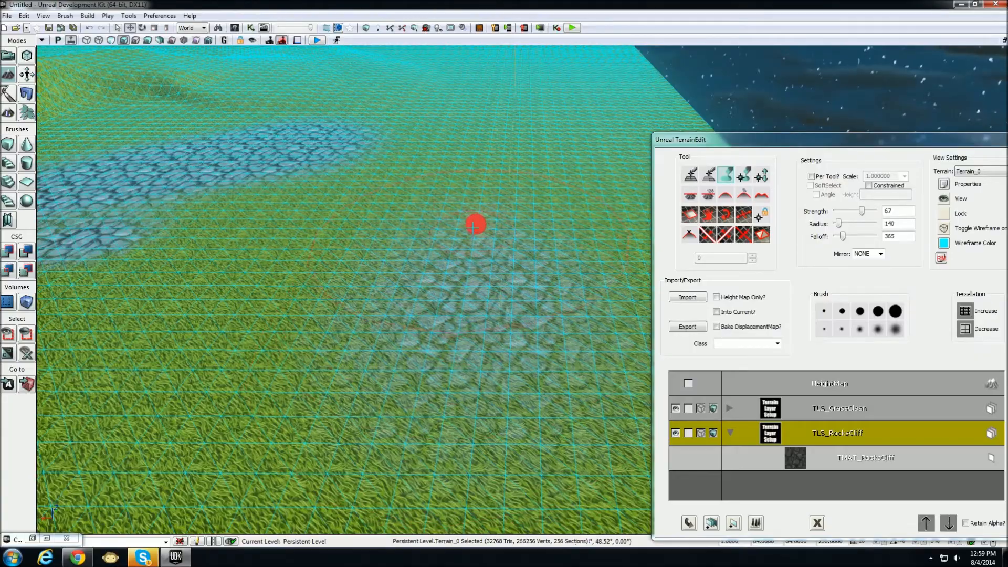
- Set the brush to strength 21, radius 84 and falloff 84, and paint a winding stone path across the grass
mouse_move(472, 268)
right_down()
mouse_move(457, 284)
mouse_move(415, 261)
mouse_move(491, 288)
mouse_move(461, 255)
mouse_move(405, 243)
mouse_move(224, 284)
mouse_move(252, 299)
right_up()
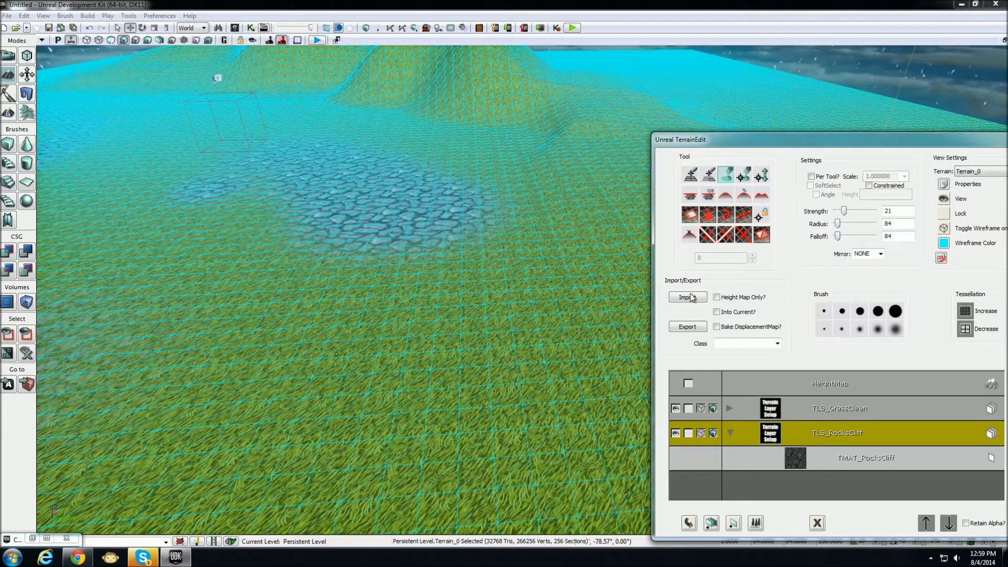
mouse_move(490, 342)
right_down()
mouse_move(551, 301)
mouse_move(534, 342)
mouse_move(405, 333)
right_up()
mouse_move(405, 333)
ctrl+mouse_down()
mouse_move(497, 328)
mouse_move(493, 263)
ctrl+mouse_up()
right_drag(493, 263, 488, 307)
mouse_move(503, 289)
ctrl+mouse_down()
mouse_move(509, 219)
mouse_move(524, 198)
ctrl+mouse_up()
mouse_move(394, 190)
right_down()
mouse_move(194, 115)
mouse_move(373, 119)
mouse_move(452, 140)
mouse_move(423, 169)
mouse_move(464, 104)
mouse_move(439, 124)
mouse_move(255, 118)
mouse_move(579, 222)
right_up()
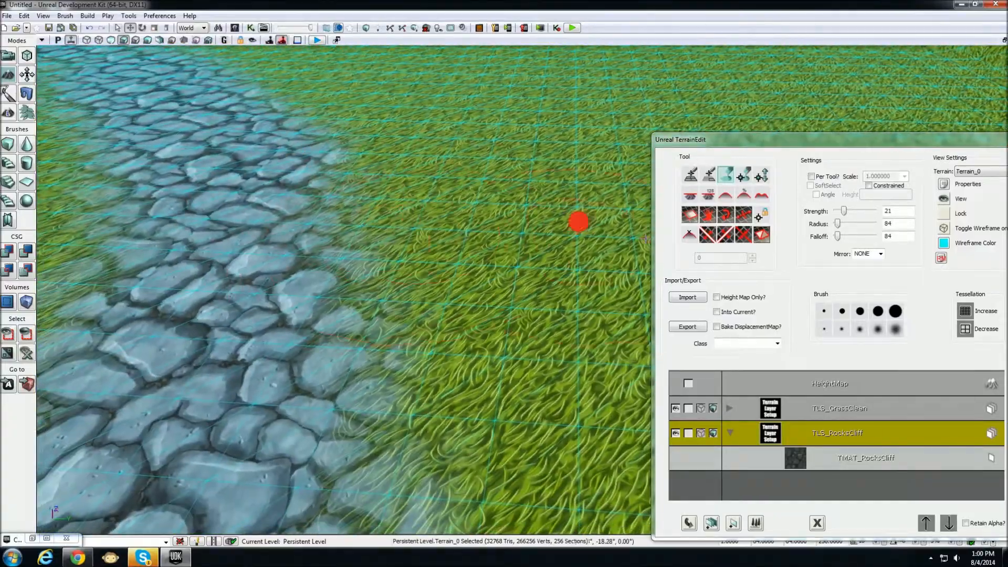
- Set the brush radius to 56 and falloff to 28, and paint a narrow side path branching off the stone path
drag(837, 224, 836, 224)
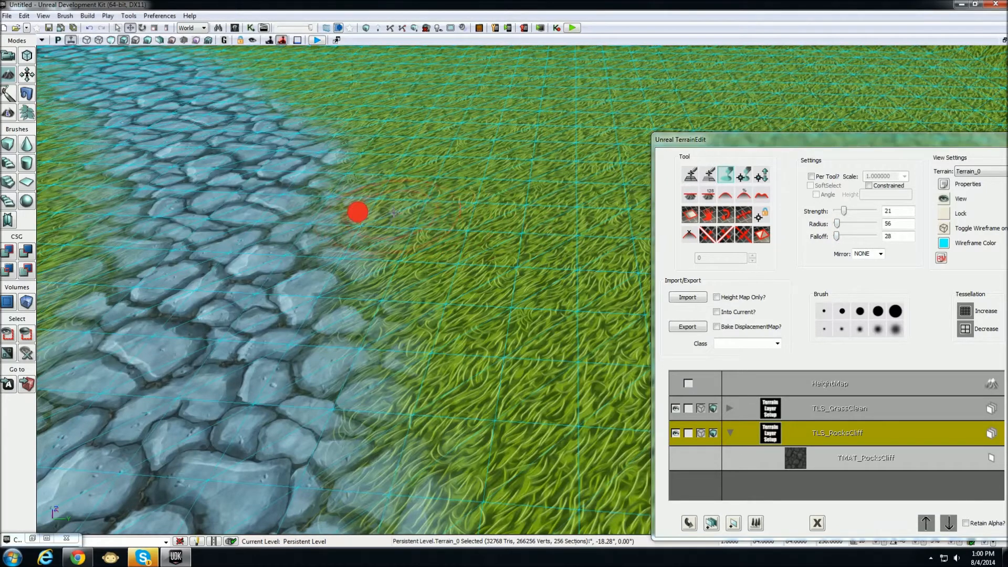
mouse_move(489, 146)
ctrl+mouse_down()
mouse_move(577, 99)
mouse_move(644, 79)
mouse_move(423, 187)
mouse_move(612, 89)
ctrl+mouse_up()
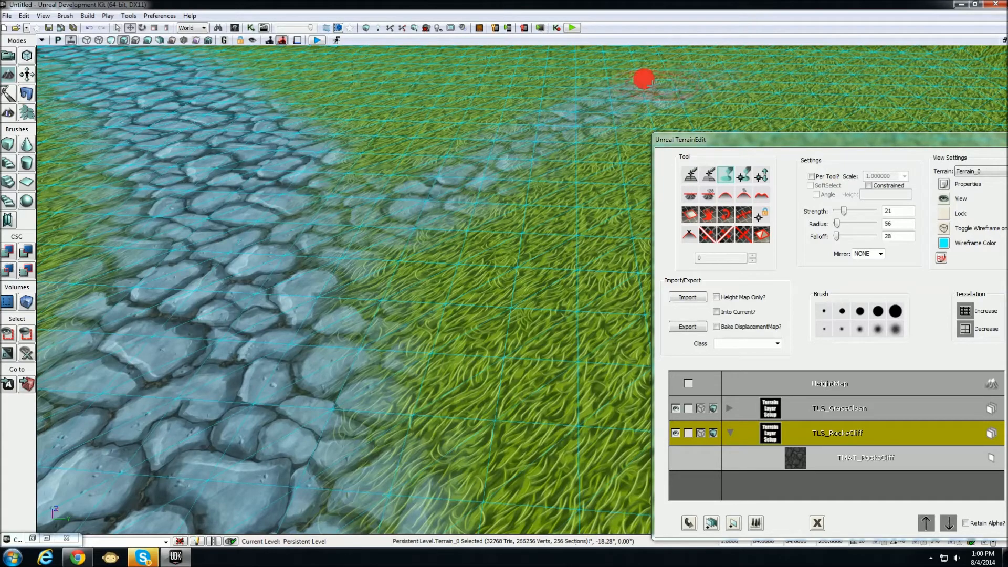
mouse_move(839, 74)
ctrl+mouse_down()
mouse_move(673, 70)
mouse_move(577, 99)
ctrl+mouse_up()
mouse_move(577, 99)
right_down()
mouse_move(693, 135)
mouse_move(815, 144)
mouse_move(341, 234)
mouse_move(446, 270)
mouse_move(574, 259)
mouse_move(440, 273)
mouse_move(444, 263)
right_up()
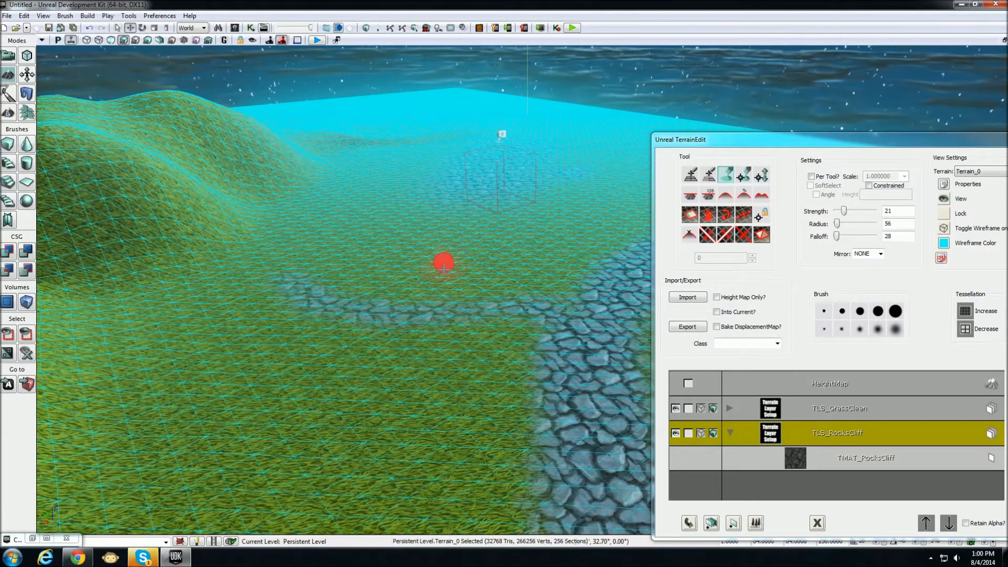
right_drag(458, 280, 374, 308)
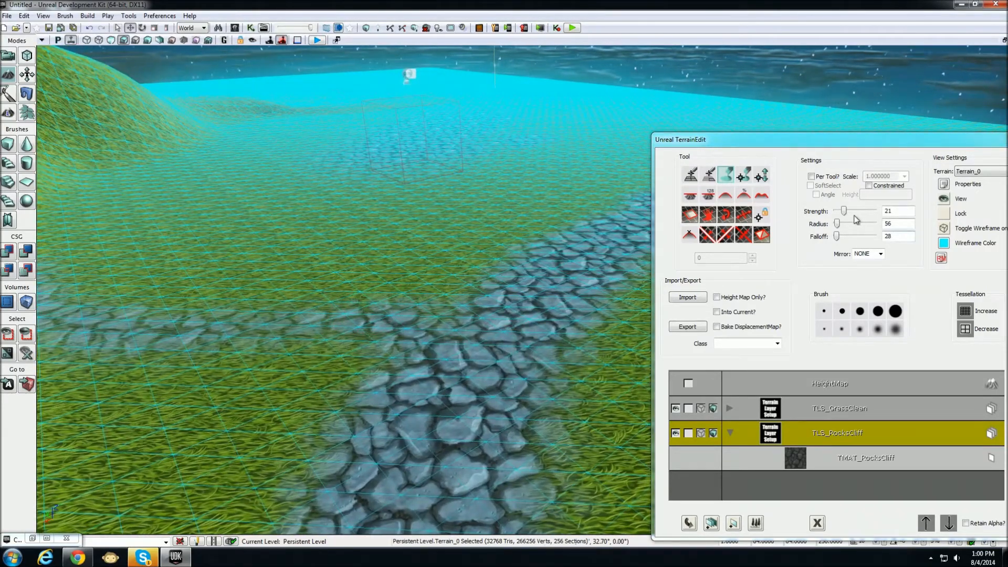
- Set the brush strength to 41 and erase a gap across the main stone path
drag(844, 212, 848, 213)
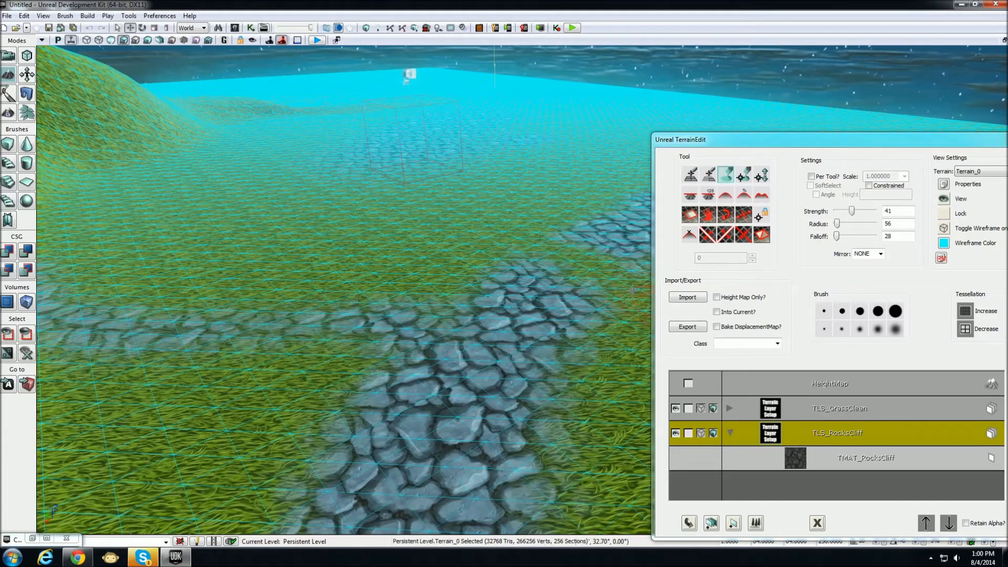
right_drag(537, 236, 704, 294)
right_drag(898, 210, 788, 293)
- Turn off the terrain wireframe display and view the painted paths and the hills
click(945, 230)
click(944, 230)
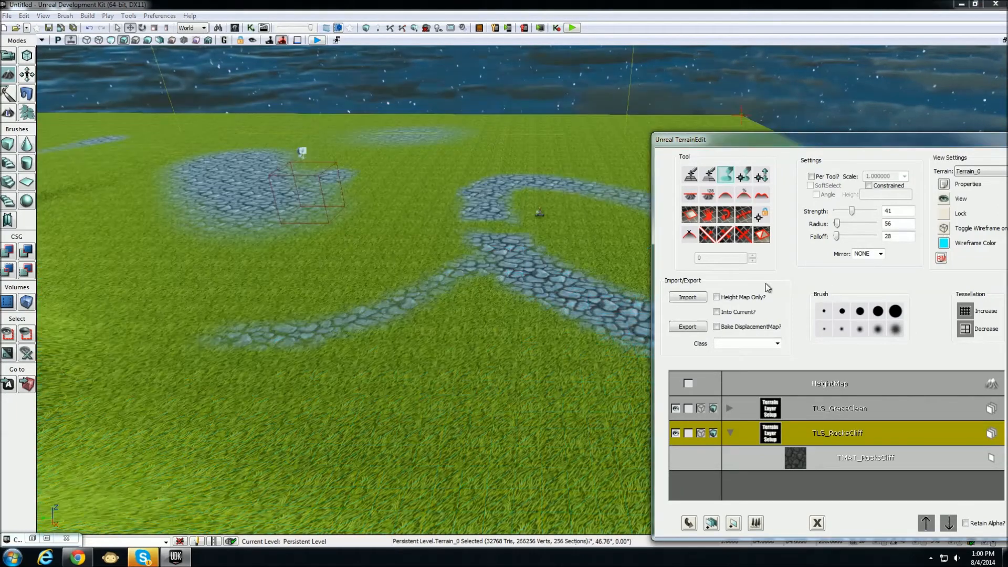
mouse_move(462, 337)
ctrl+mouse_down()
mouse_move(394, 419)
mouse_move(422, 420)
mouse_move(481, 340)
mouse_move(478, 376)
mouse_move(541, 349)
ctrl+mouse_up()
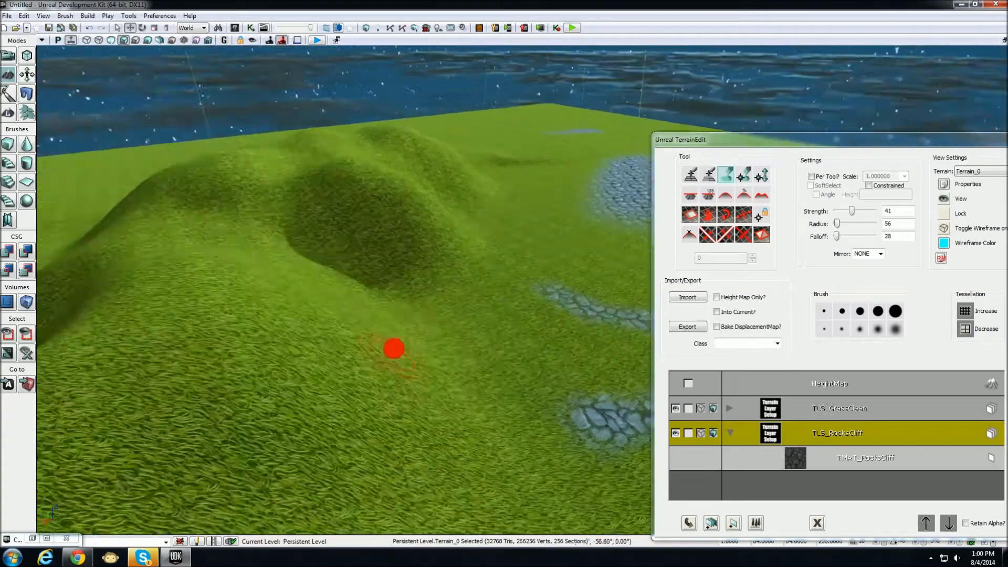
- Select the HeightMap layer and raise a small steep hill on the grass beside the stone path
middle_drag(393, 348, 677, 292)
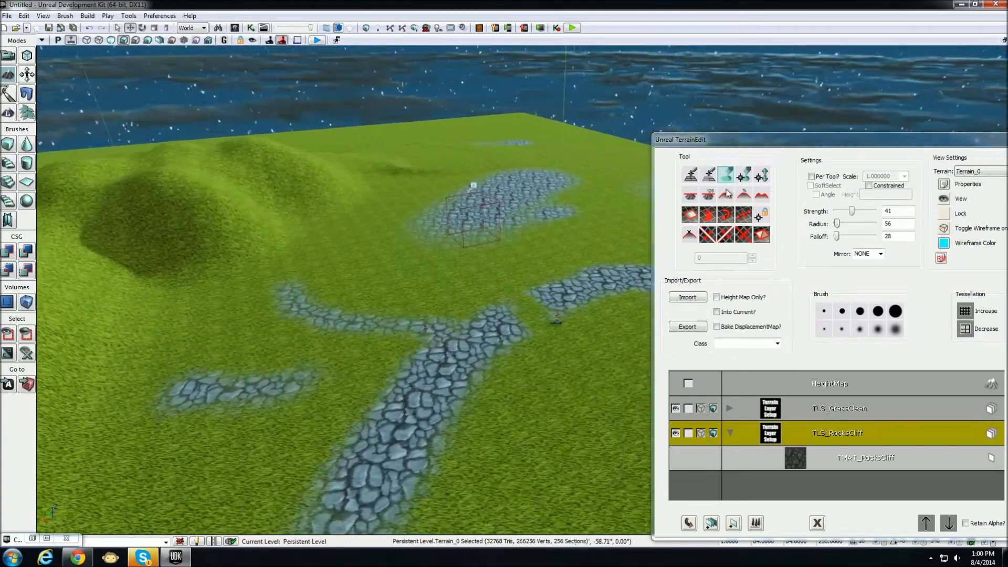
click(727, 180)
click(744, 388)
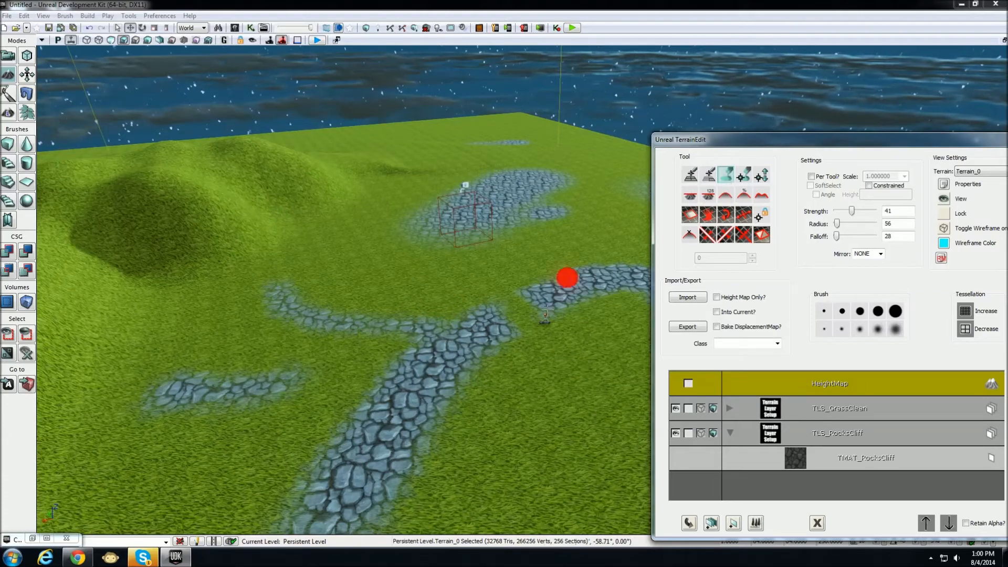
mouse_move(554, 415)
ctrl+mouse_down()
mouse_move(594, 378)
mouse_move(579, 384)
mouse_move(594, 363)
mouse_move(589, 377)
mouse_move(836, 414)
ctrl+mouse_up()
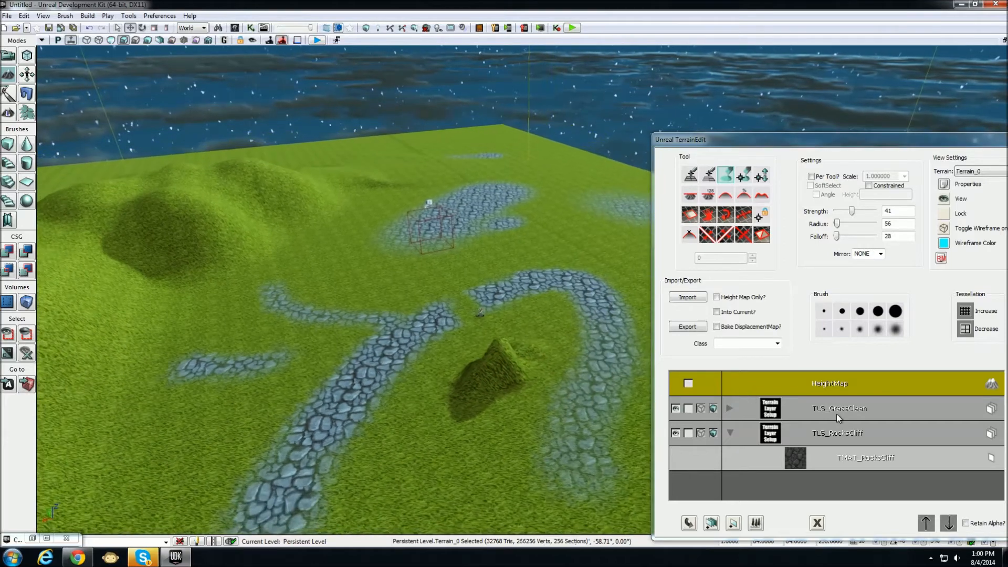
- Select the TLS_GrassClean layer and paint raised bumps along the bend of the main stone path
click(839, 412)
mouse_move(518, 381)
ctrl+mouse_down()
mouse_move(562, 282)
mouse_move(607, 280)
ctrl+mouse_up()
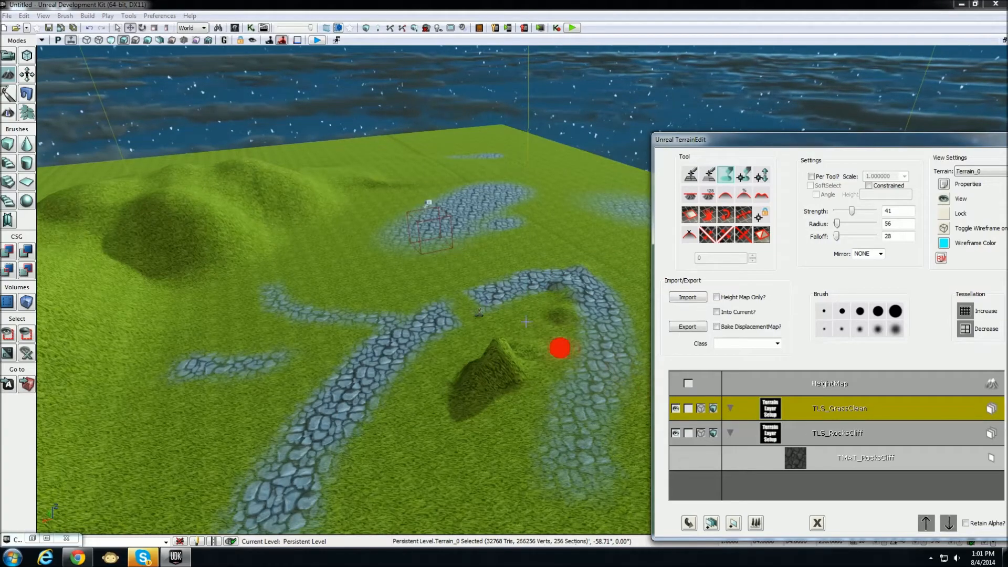
right_drag(598, 314, 527, 310)
ctrl+drag(527, 311, 512, 313)
right_drag(565, 295, 549, 288)
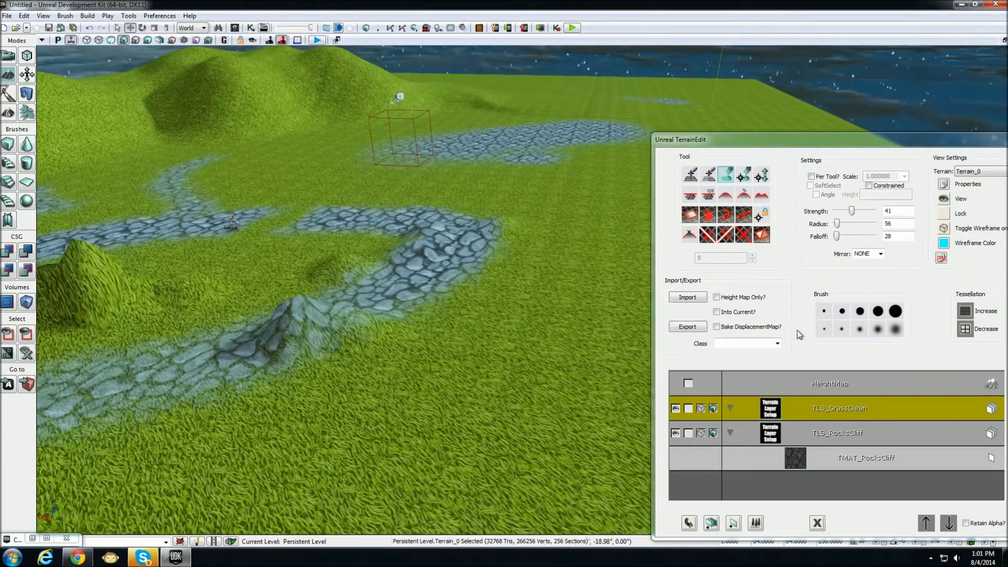
click(731, 408)
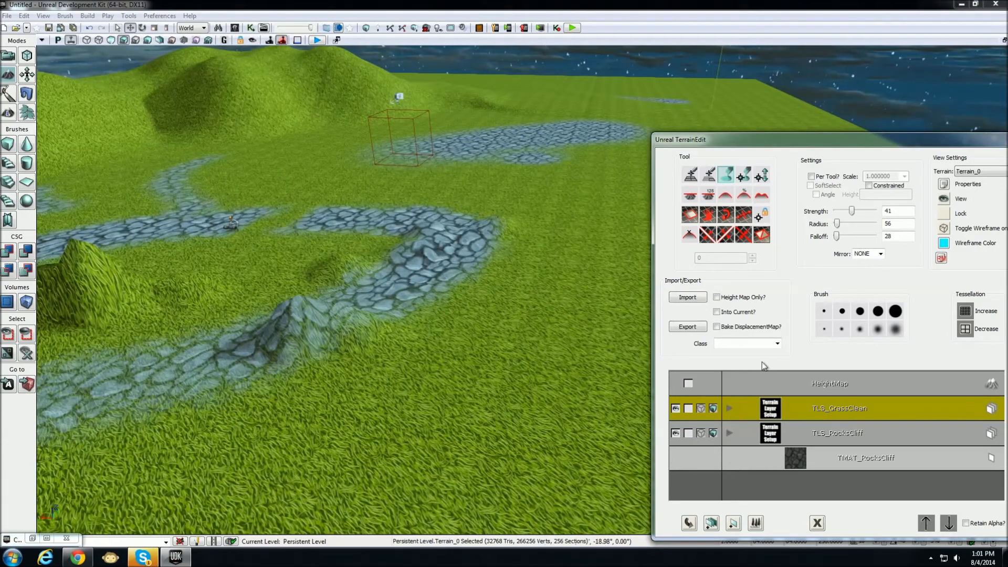
mouse_move(264, 327)
ctrl+mouse_down()
mouse_move(326, 317)
mouse_move(331, 335)
mouse_move(278, 304)
mouse_move(307, 308)
ctrl+mouse_up()
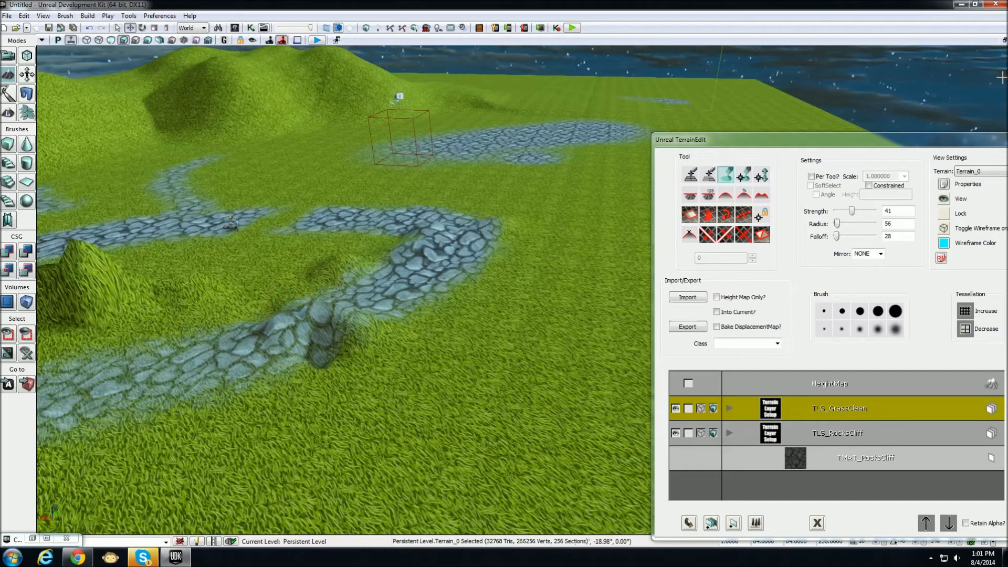
- Reposition the terrain editing window, then close and reopen it to refresh the layer list
drag(968, 140, 800, 112)
click(853, 111)
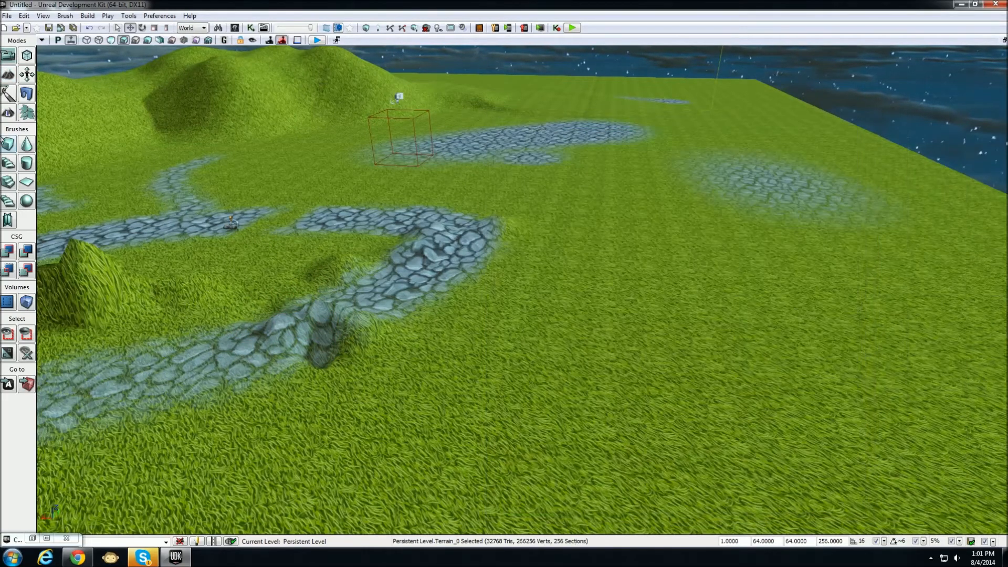
click(9, 77)
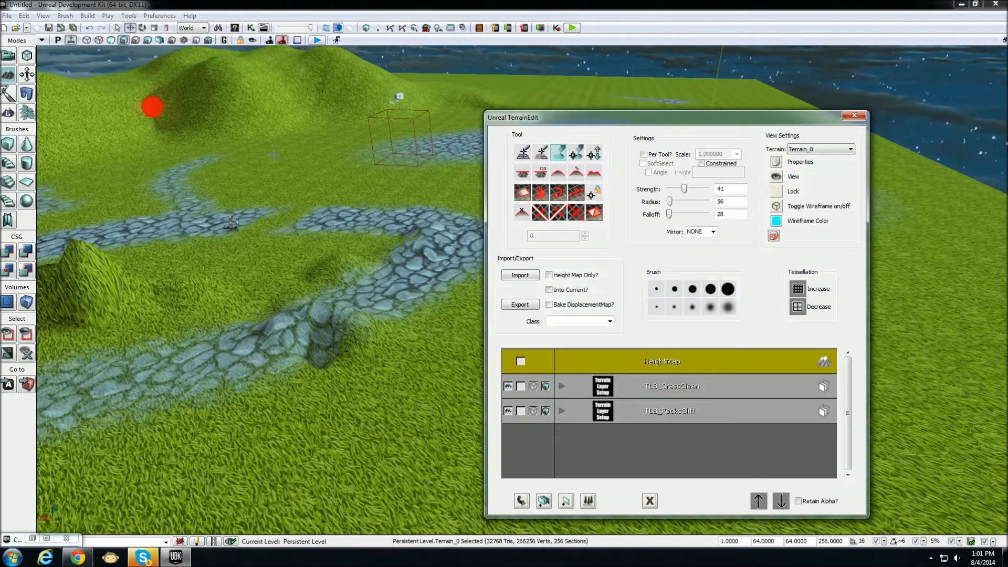
- Paint a rock patch below the path with the TLS_RocksCliff layer and add raised bumps to it with TLS_GrassClean selected
click(564, 414)
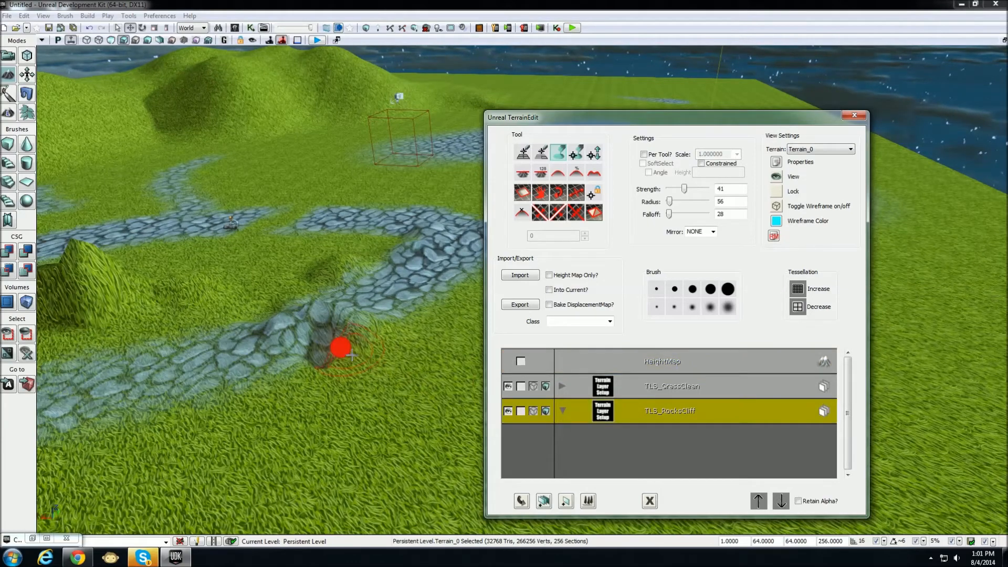
click(567, 388)
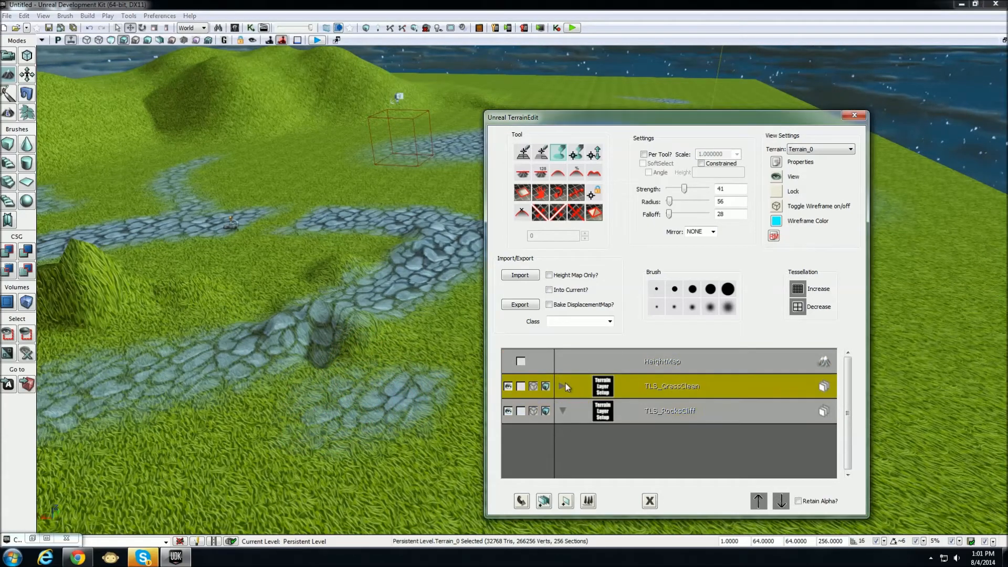
ctrl+drag(430, 376, 372, 433)
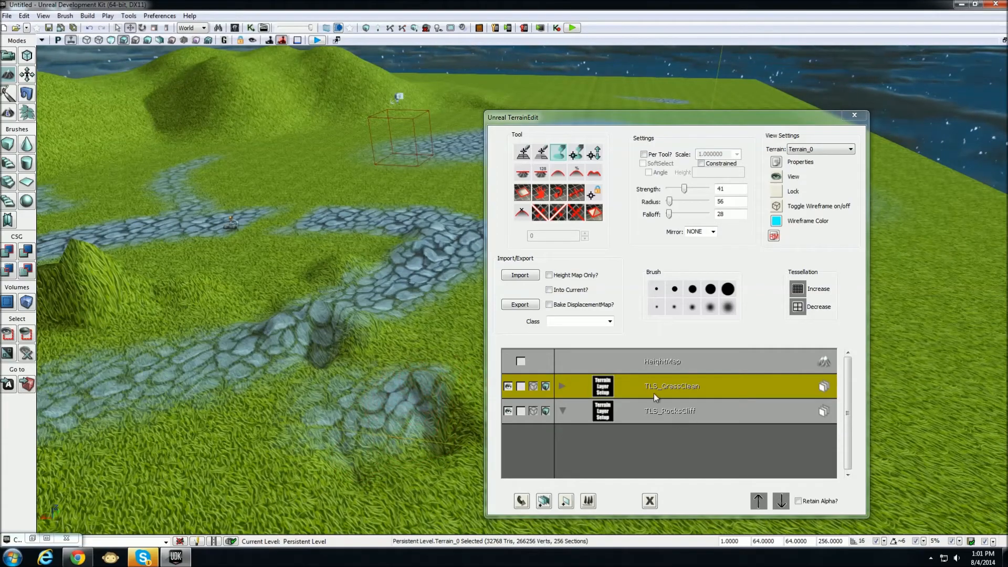
- Select the TLS_RocksCliff layer and erase a gap across the stone path beyond the raised bump
mouse_move(378, 250)
right_down()
mouse_move(349, 214)
mouse_move(287, 230)
mouse_move(286, 217)
mouse_move(333, 240)
mouse_move(389, 247)
right_up()
click(574, 416)
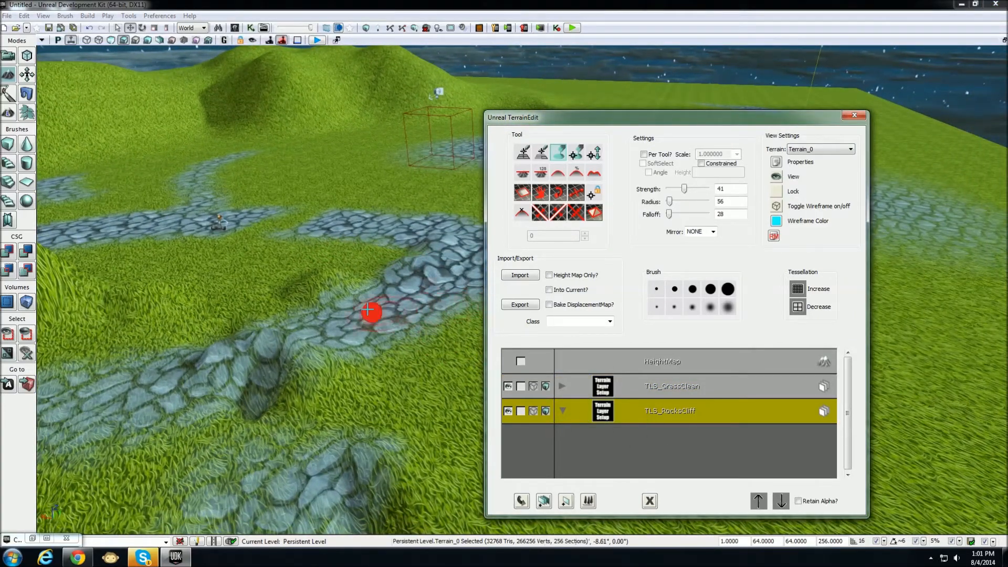
ctrl+drag(325, 286, 381, 309)
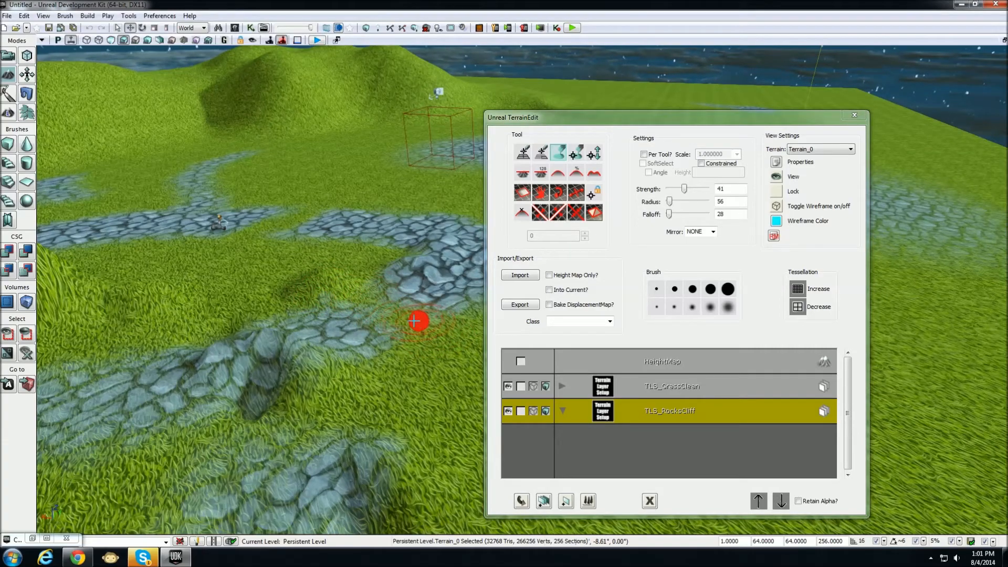
- Select the HeightMap layer, set the brush radius to 477 and falloff to 252, and raise another hill behind the large stone patch
mouse_move(383, 235)
right_down()
mouse_move(391, 239)
mouse_move(336, 168)
mouse_move(295, 227)
mouse_move(252, 246)
mouse_move(467, 290)
mouse_move(525, 291)
right_up()
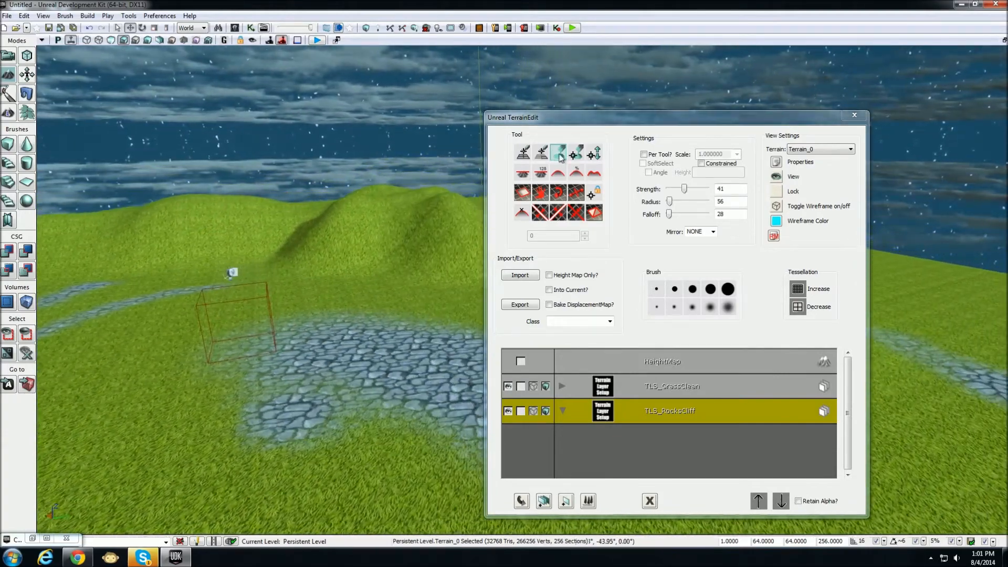
click(670, 363)
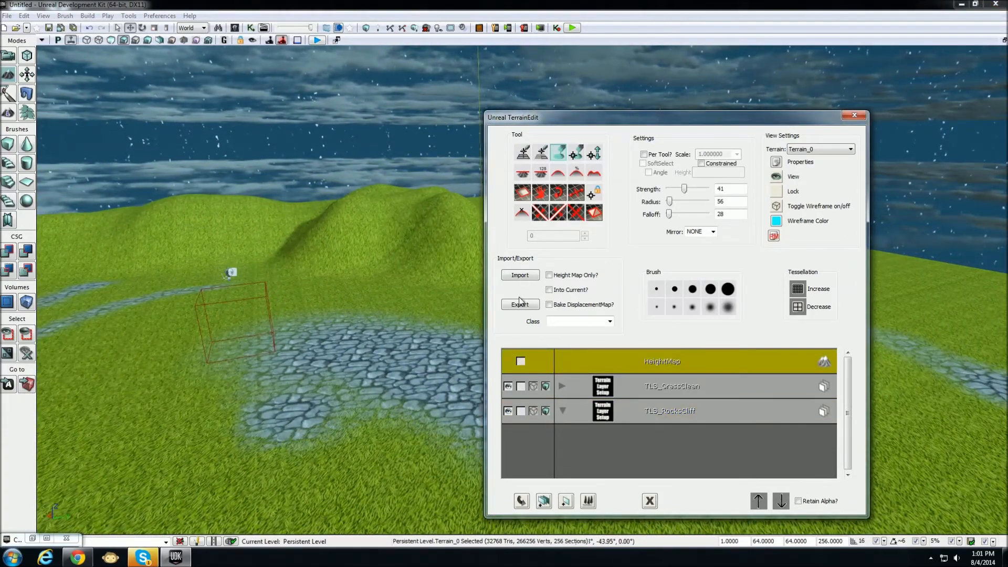
right_drag(276, 289, 404, 262)
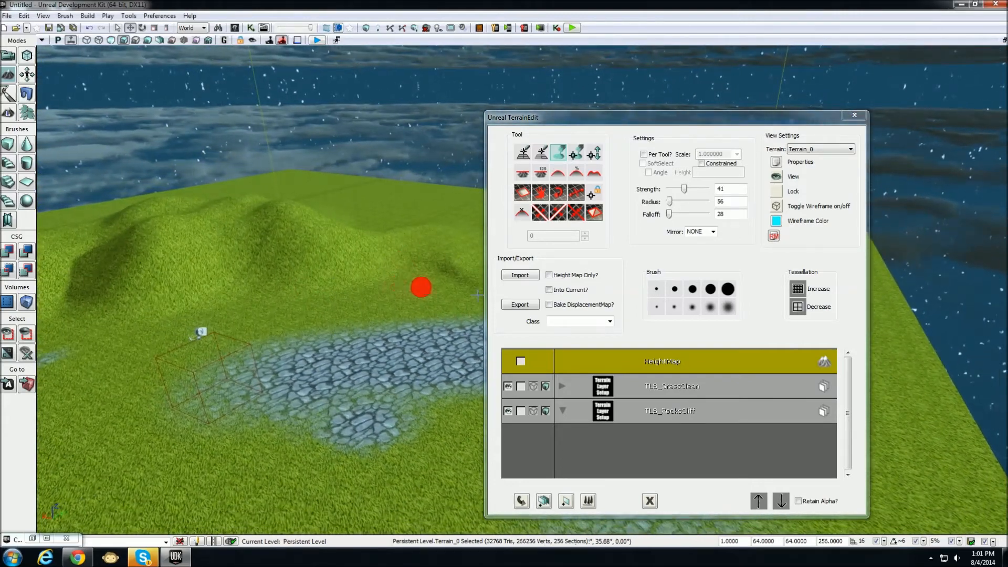
drag(670, 201, 676, 202)
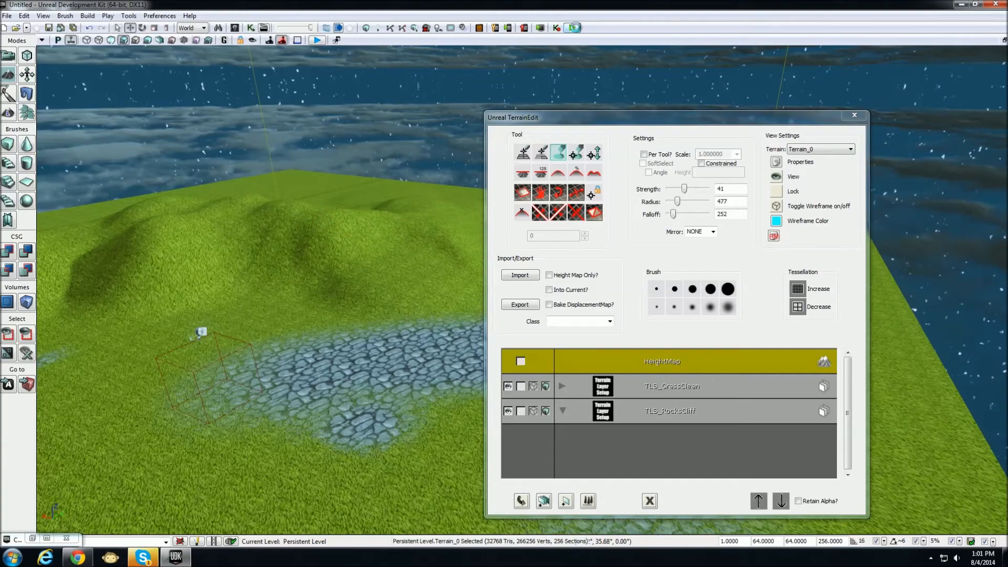
- Run the level in the editor preview and walk over the hills to examine the grass and terrain shape
key(w)
key(w)
key(w)
key(w)
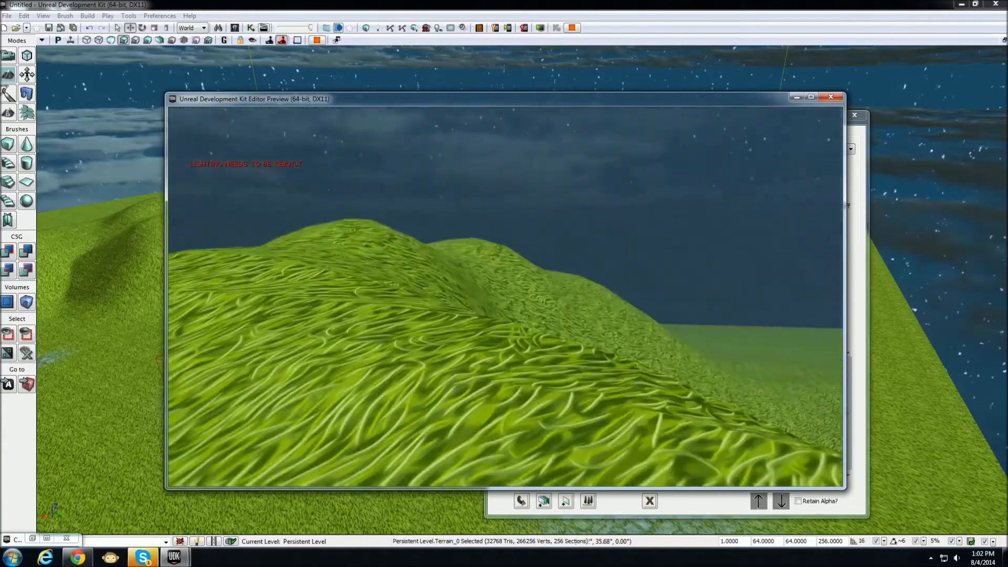
key(w)
key(w)
key(w)
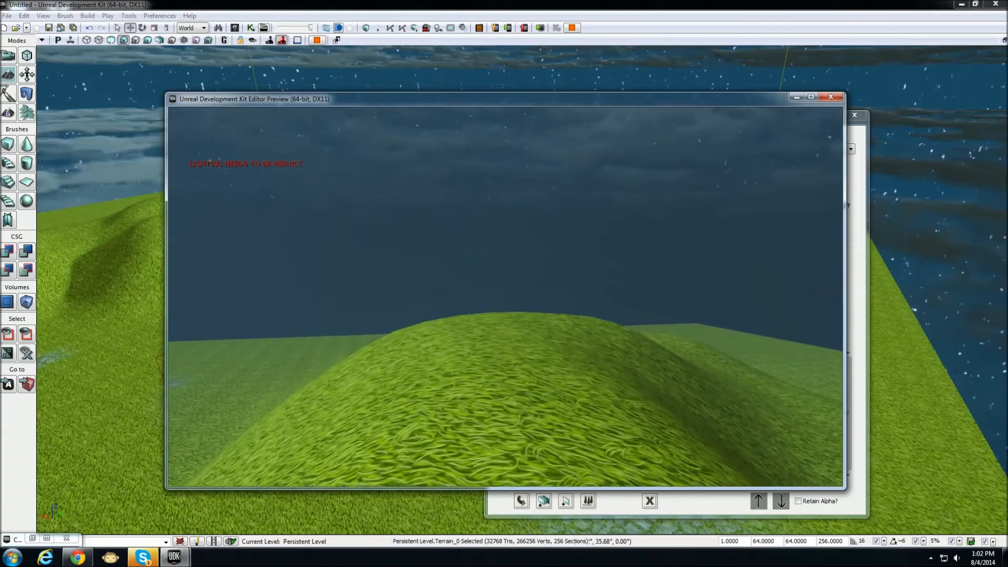
key(w)
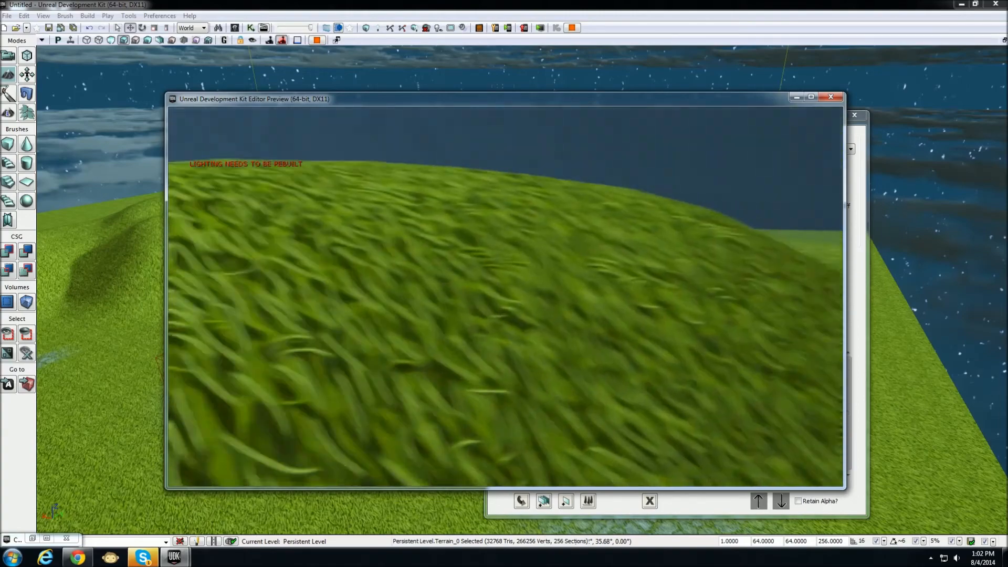
key(w)
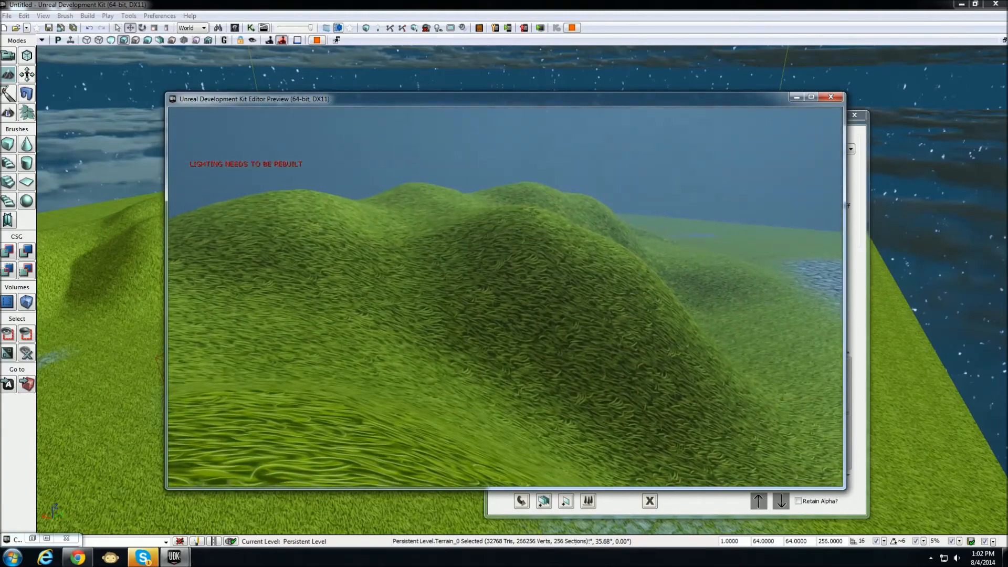